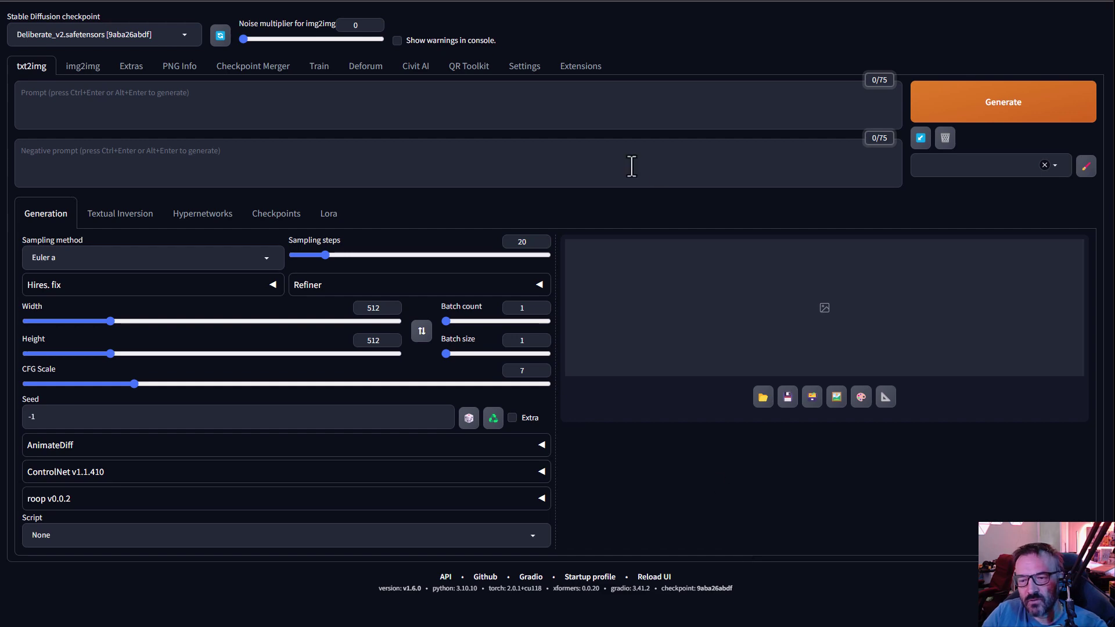
- Load the list of available extensions, include already installed ones, and search it for "deforum"
{"action": "left_click", "coordinate": [585, 67]}
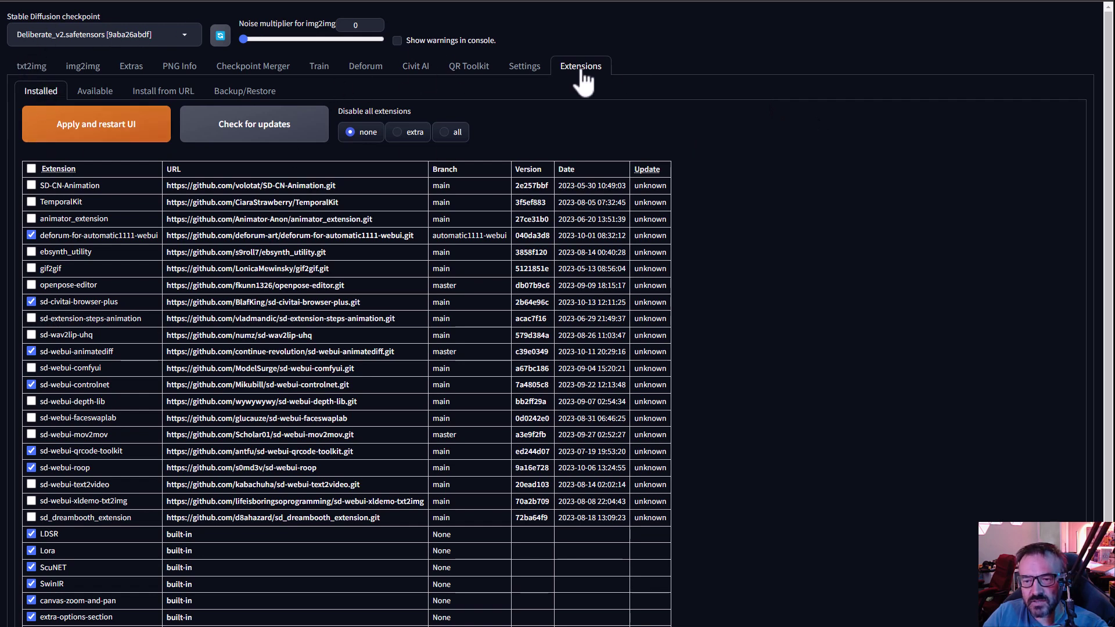
{"action": "left_click", "coordinate": [99, 93]}
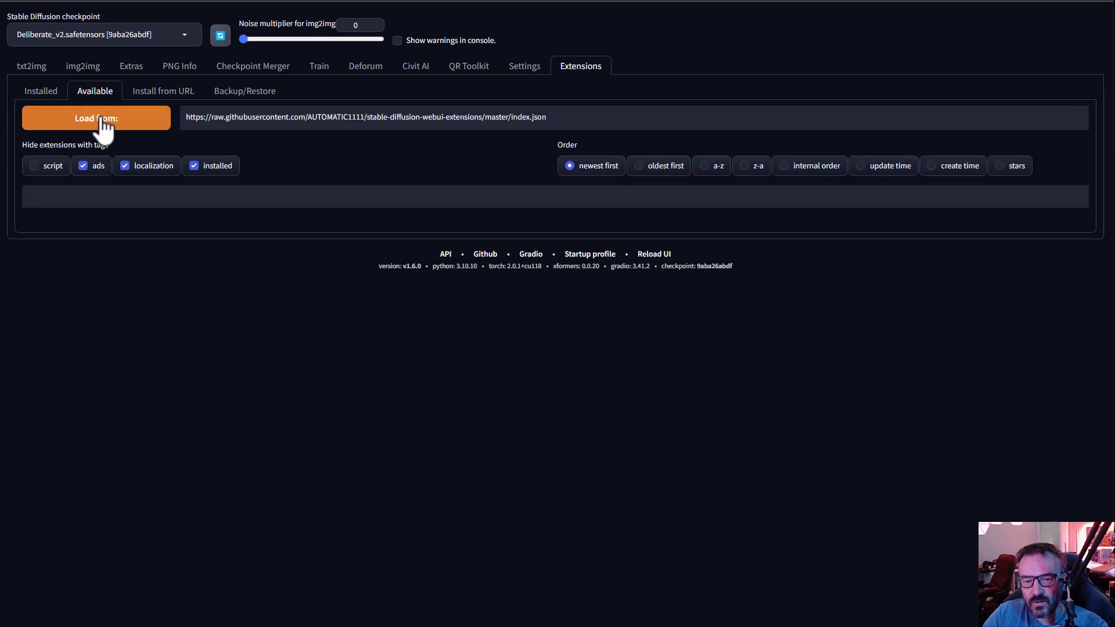
{"action": "left_click", "coordinate": [103, 123]}
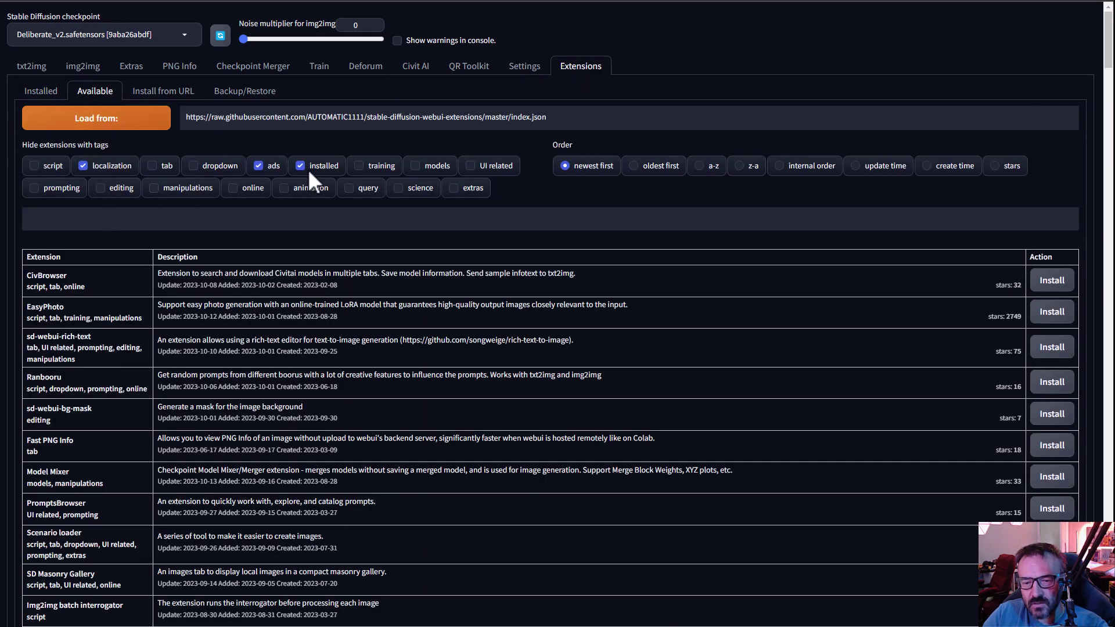
{"action": "left_click", "coordinate": [319, 173]}
{"action": "left_click", "coordinate": [279, 217]}
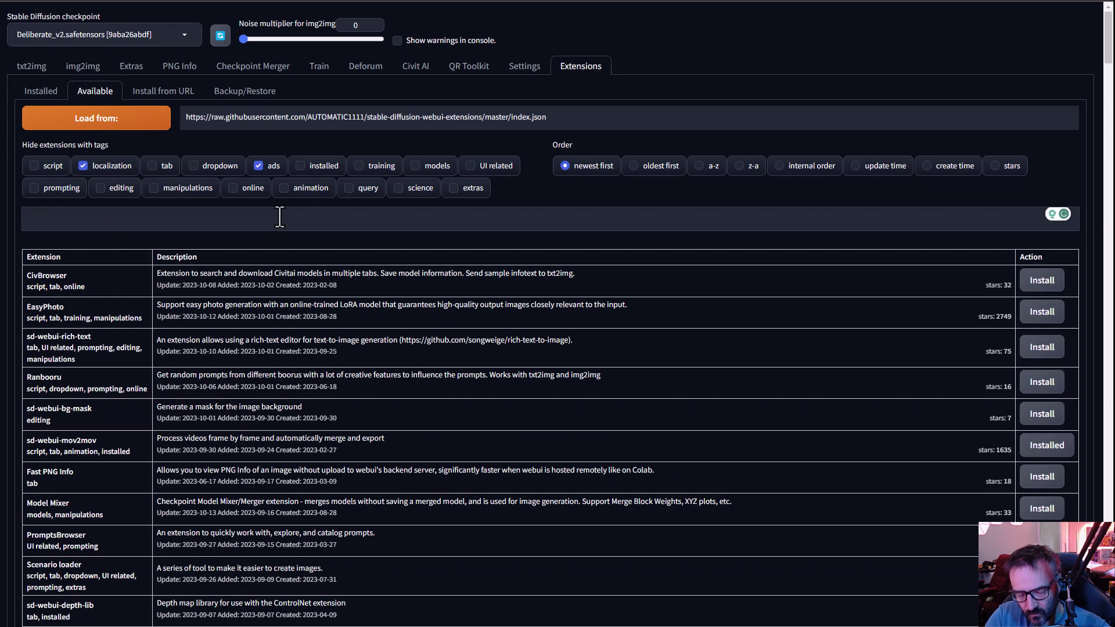
{"action": "type", "text": "deforum"}
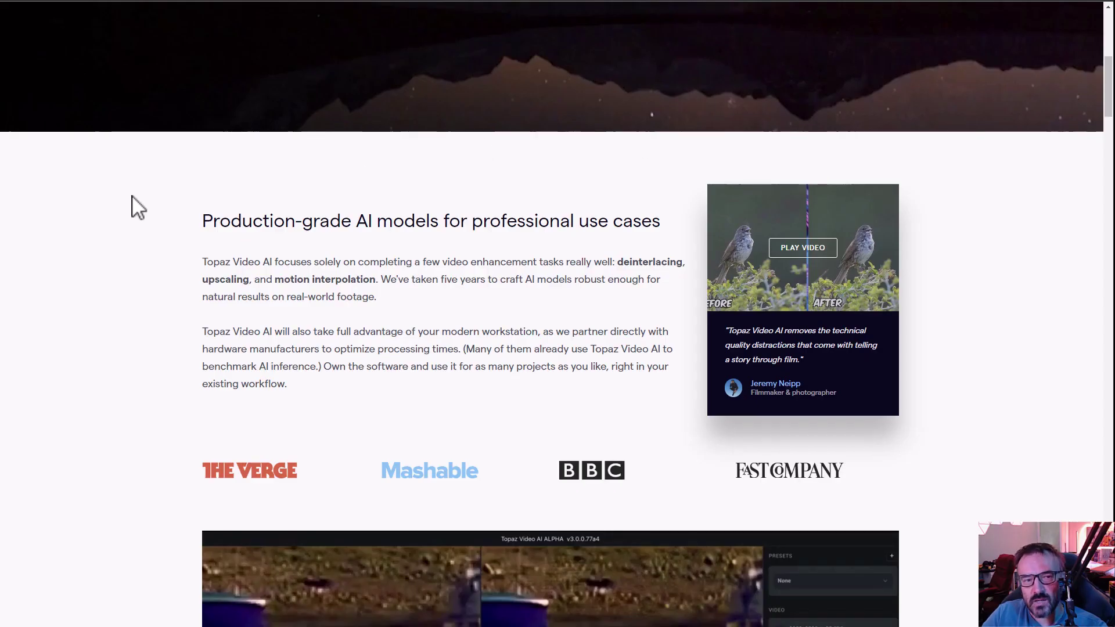
- Examine the Topaz Video AI product page, including its upscaling and 60 FPS frame interpolation sections
{"action": "scroll", "coordinate": [208, 266], "scroll_direction": "down", "scroll_amount": 1}
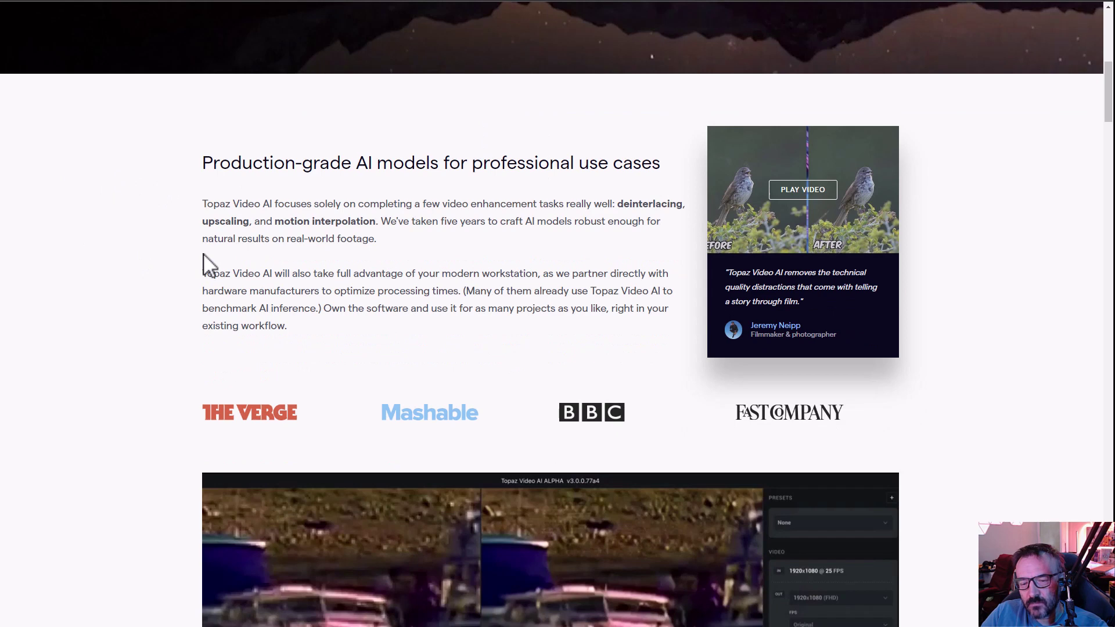
{"action": "scroll", "coordinate": [208, 266], "scroll_direction": "down", "scroll_amount": 2}
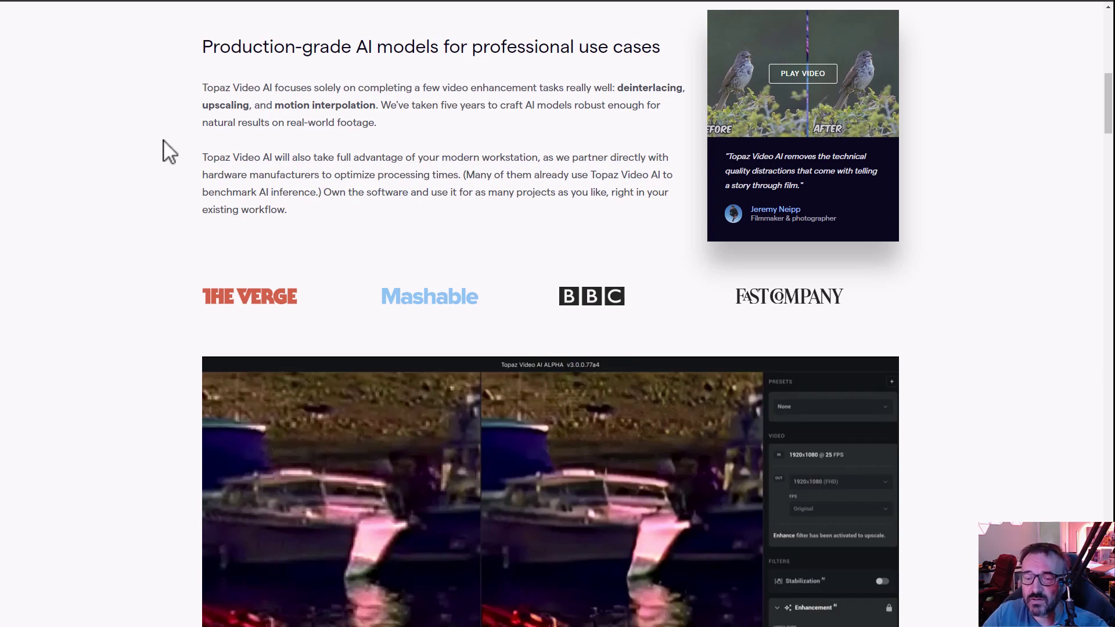
{"action": "scroll", "coordinate": [197, 232], "scroll_direction": "down", "scroll_amount": 12}
{"action": "scroll", "coordinate": [200, 241], "scroll_direction": "down", "scroll_amount": 15}
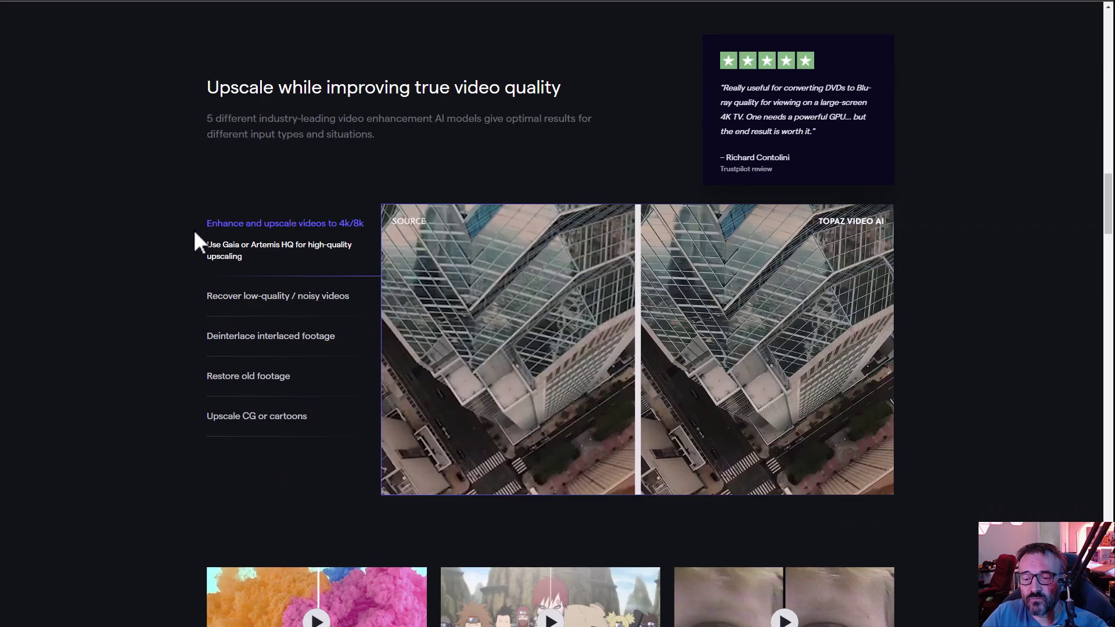
{"action": "scroll", "coordinate": [200, 241], "scroll_direction": "down", "scroll_amount": 6}
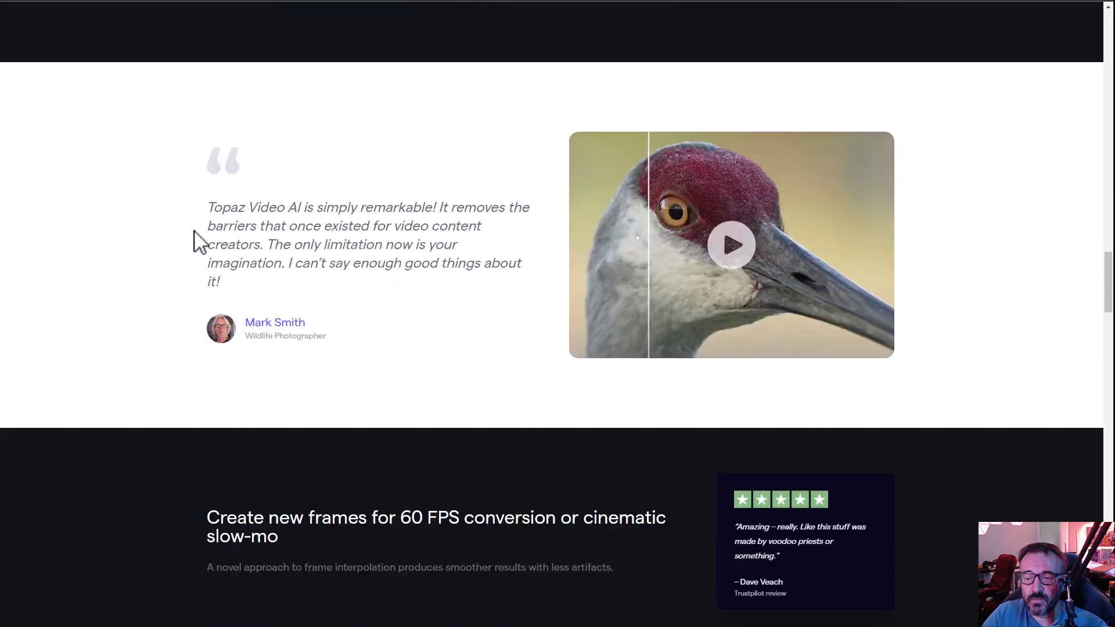
{"action": "scroll", "coordinate": [200, 241], "scroll_direction": "down", "scroll_amount": 3}
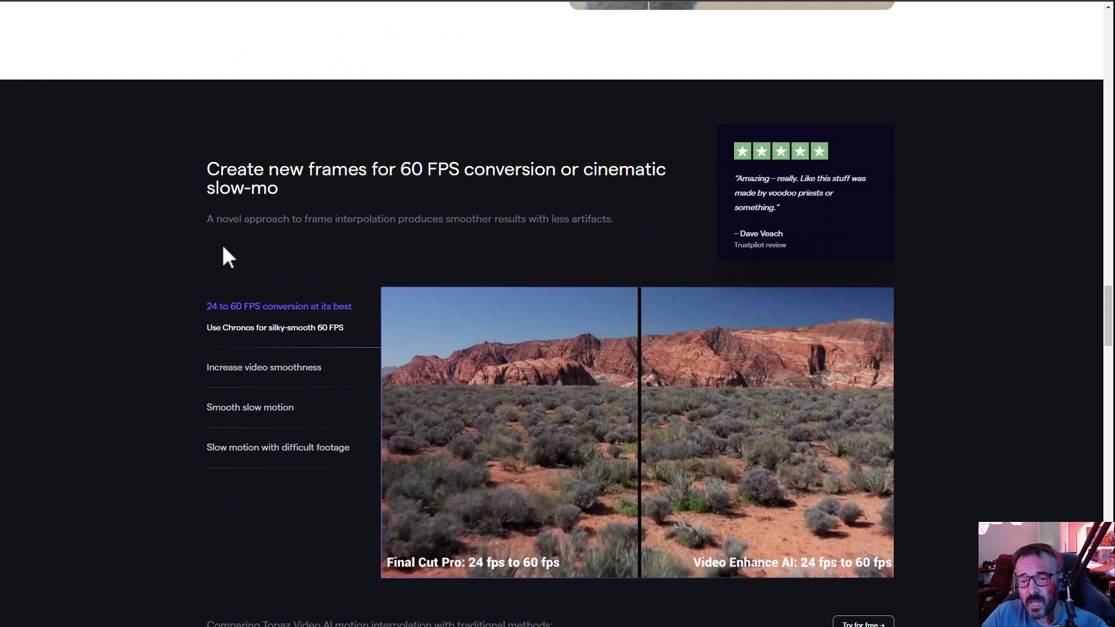
{"action": "scroll", "coordinate": [226, 257], "scroll_direction": "down", "scroll_amount": 2}
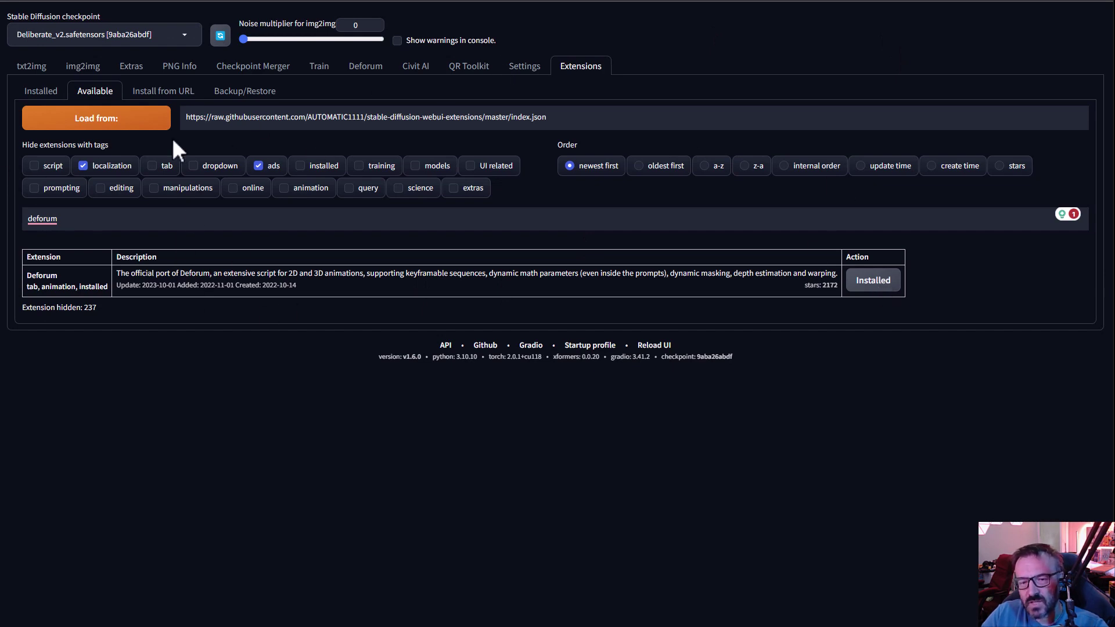
- Check the installed extensions for updates and review their update status
{"action": "left_click", "coordinate": [42, 92]}
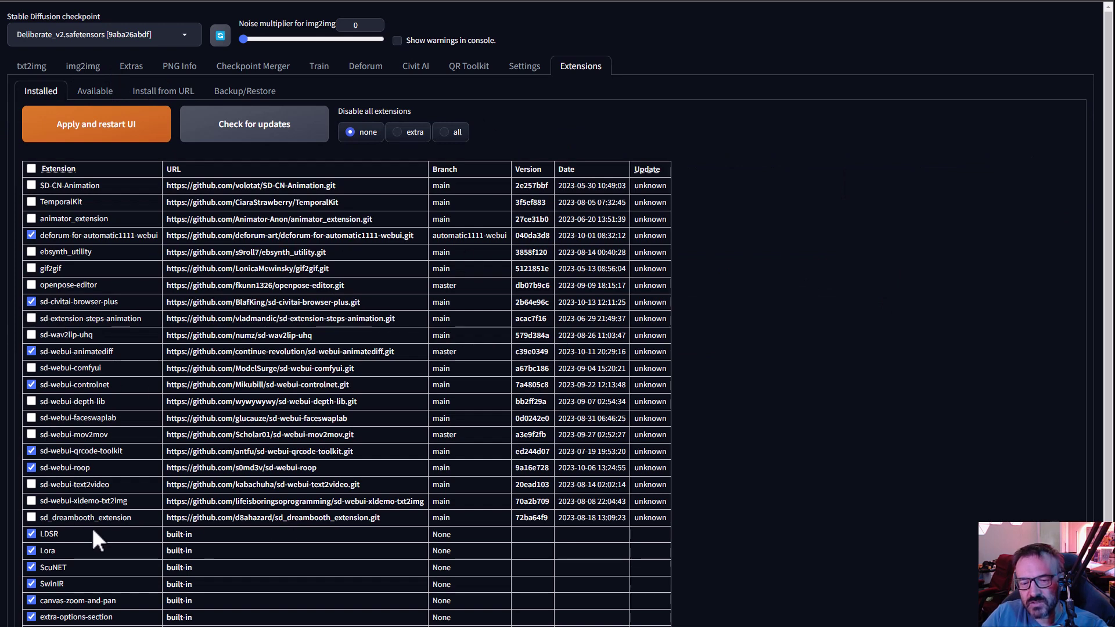
{"action": "left_click", "coordinate": [238, 142]}
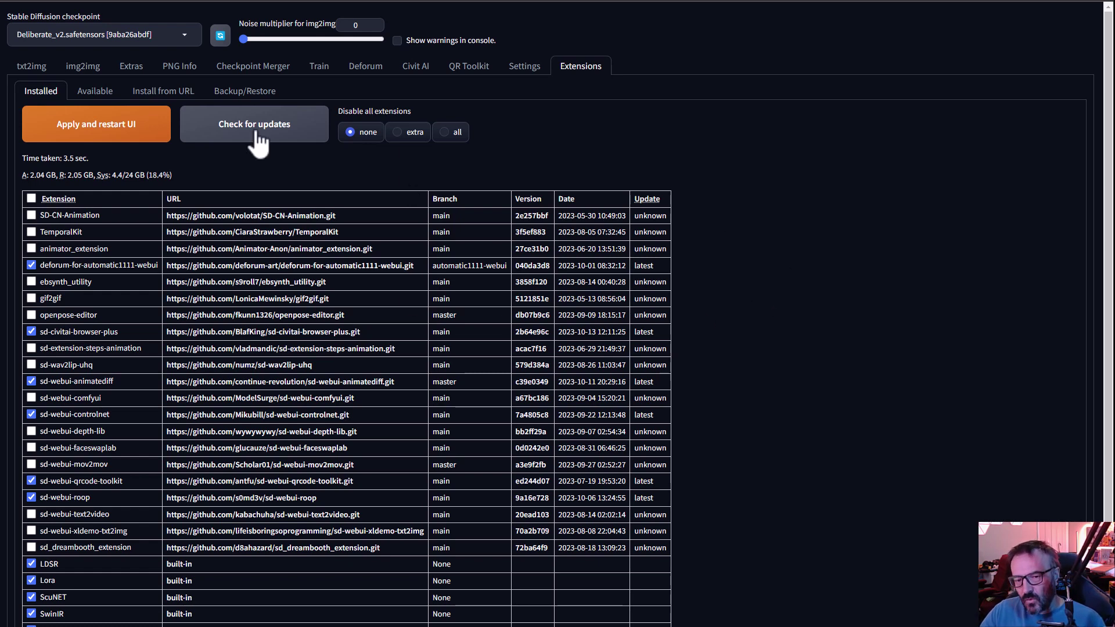
{"action": "scroll", "coordinate": [500, 358], "scroll_direction": "down", "scroll_amount": 1}
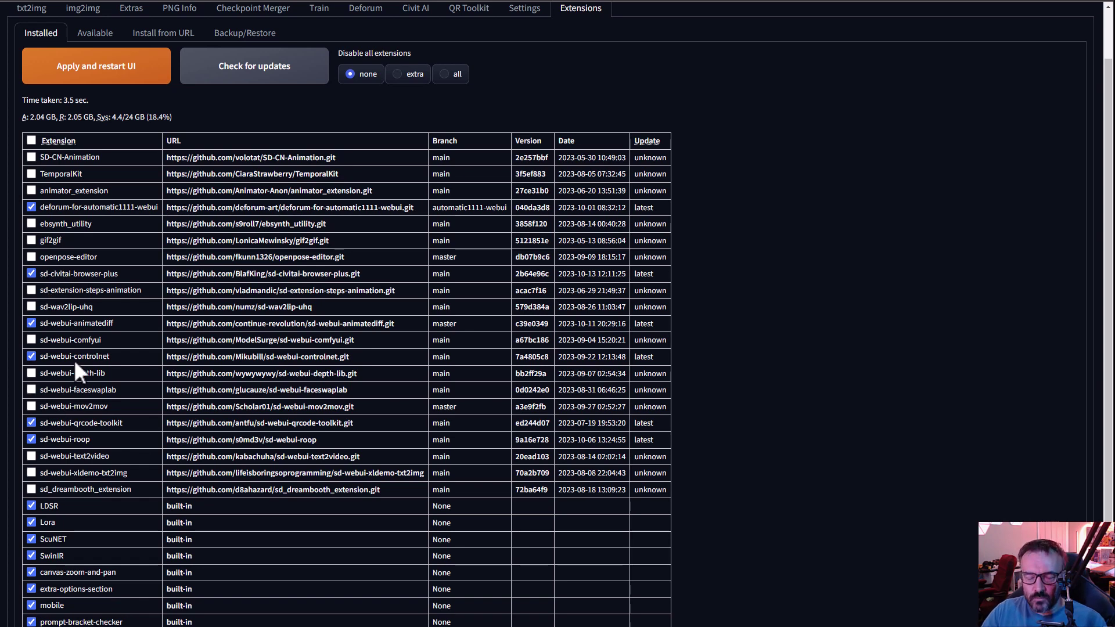
{"action": "scroll", "coordinate": [292, 413], "scroll_direction": "up", "scroll_amount": 2}
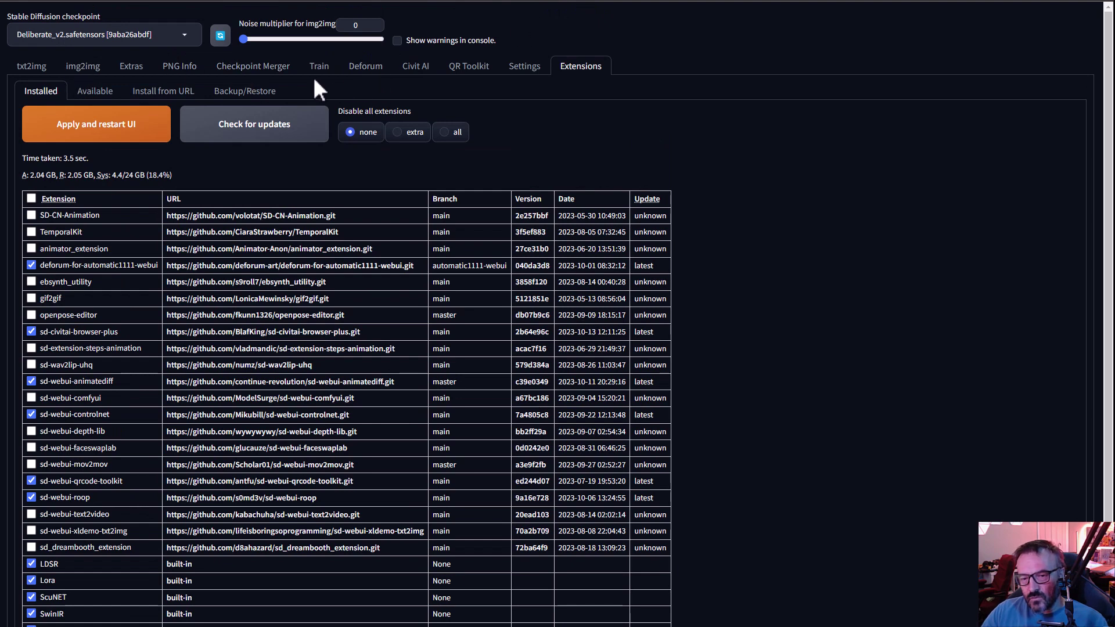
- Open the Deforum extension and view its info, links and help section before collapsing it
{"action": "left_click", "coordinate": [366, 68]}
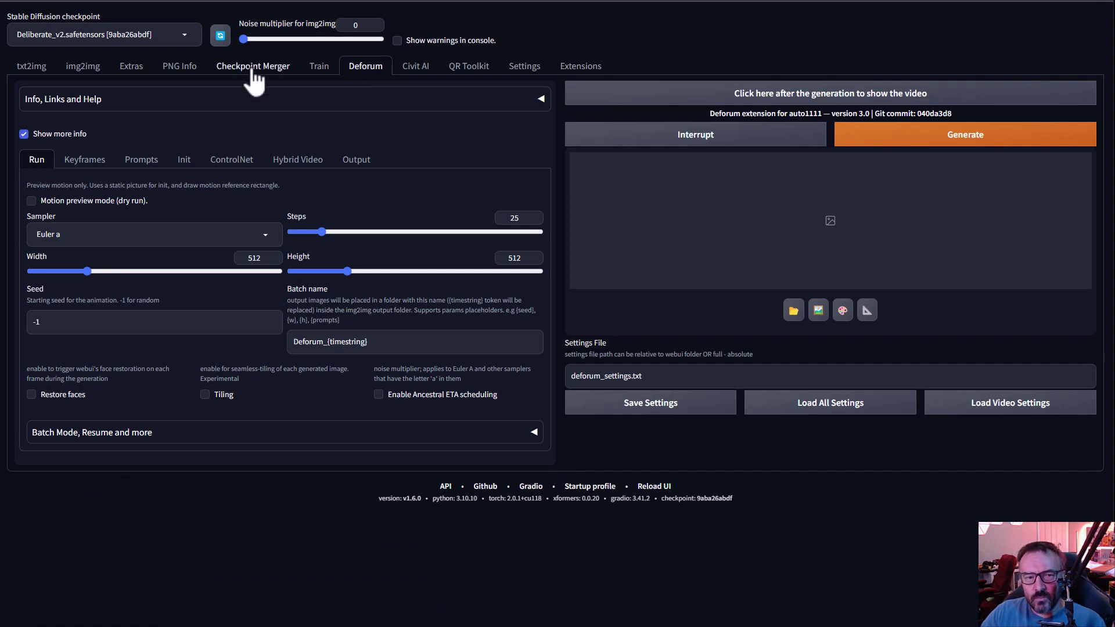
{"action": "left_click", "coordinate": [139, 103]}
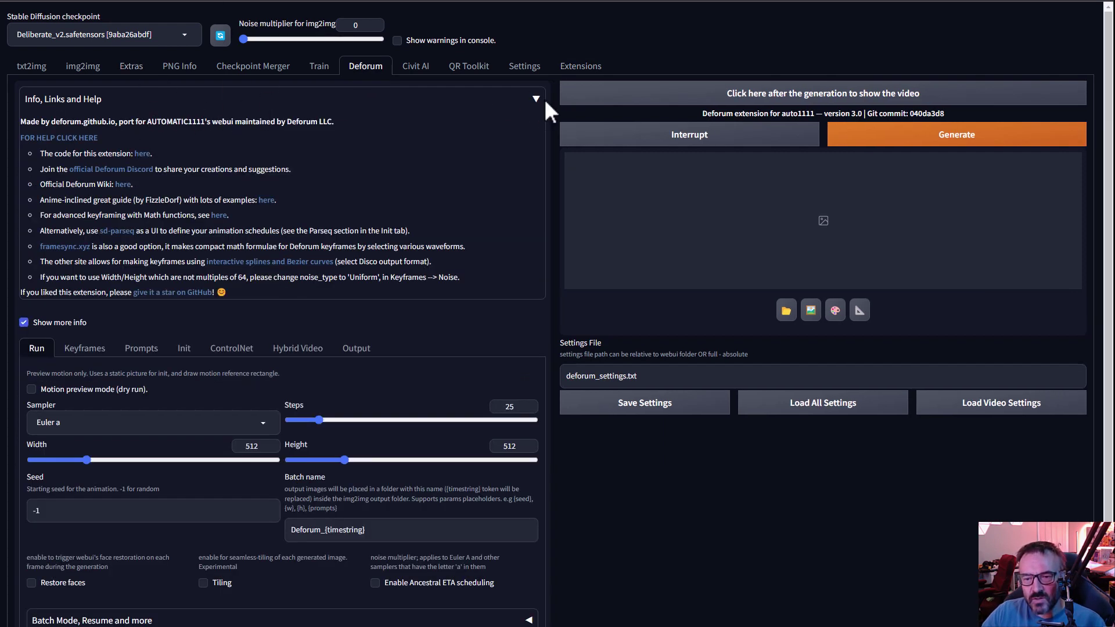
{"action": "left_click", "coordinate": [532, 109]}
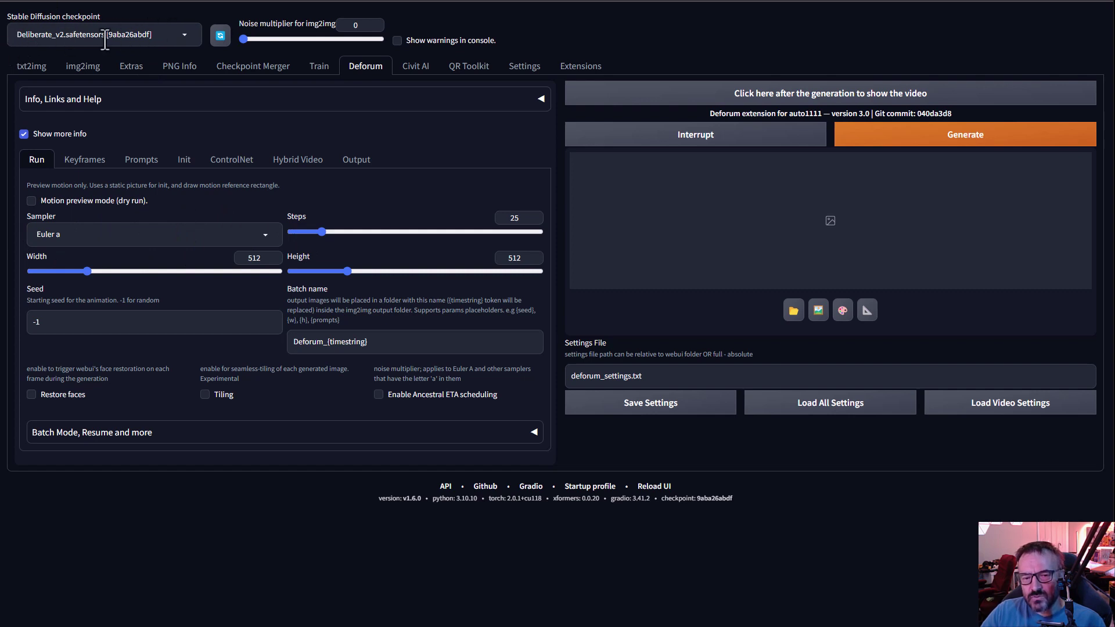
- Review the sampler options in Deforum's run settings and set the frame width to 768
{"action": "left_click", "coordinate": [114, 229]}
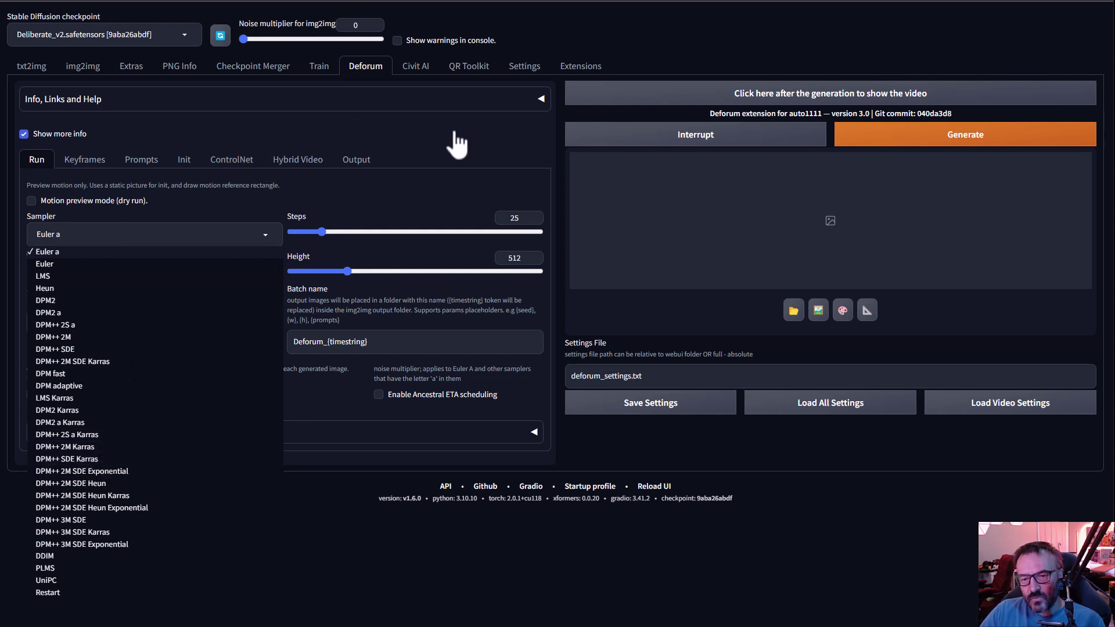
{"action": "left_click", "coordinate": [649, 23]}
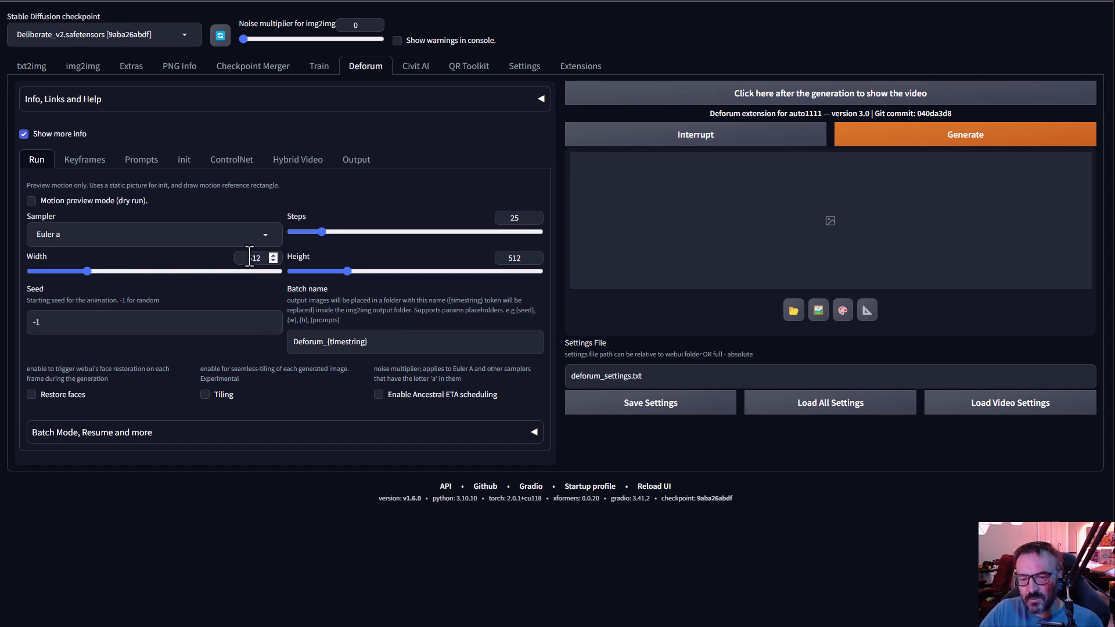
{"action": "left_click_drag", "start_coordinate": [90, 277], "coordinate": [119, 271]}
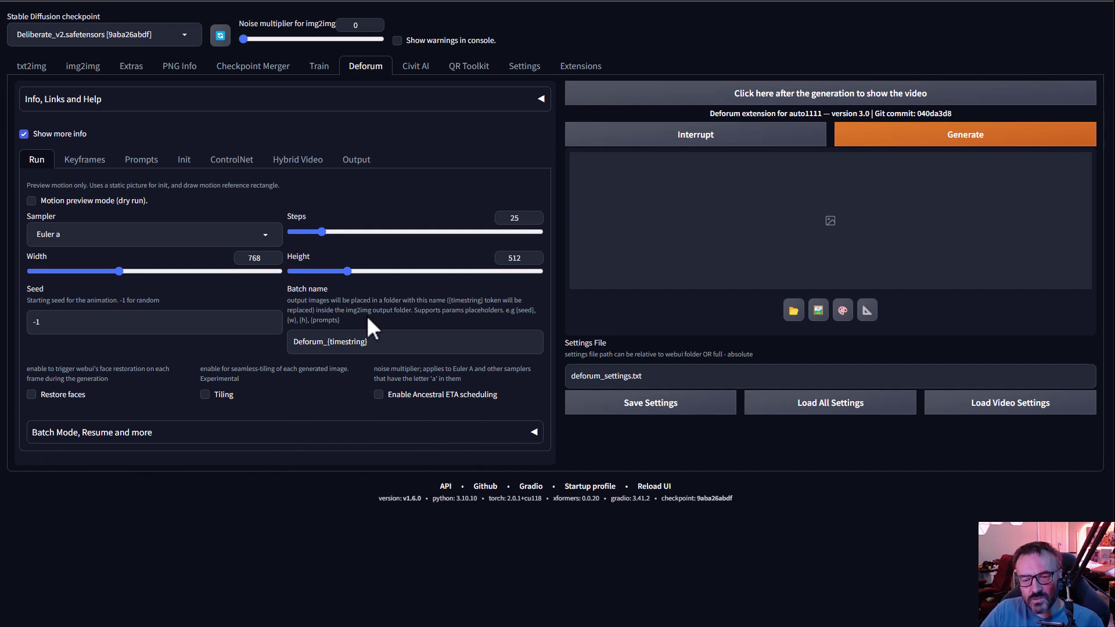
- Set the keyframe animation mode to Video Input and view the video init source settings
{"action": "left_click", "coordinate": [72, 162]}
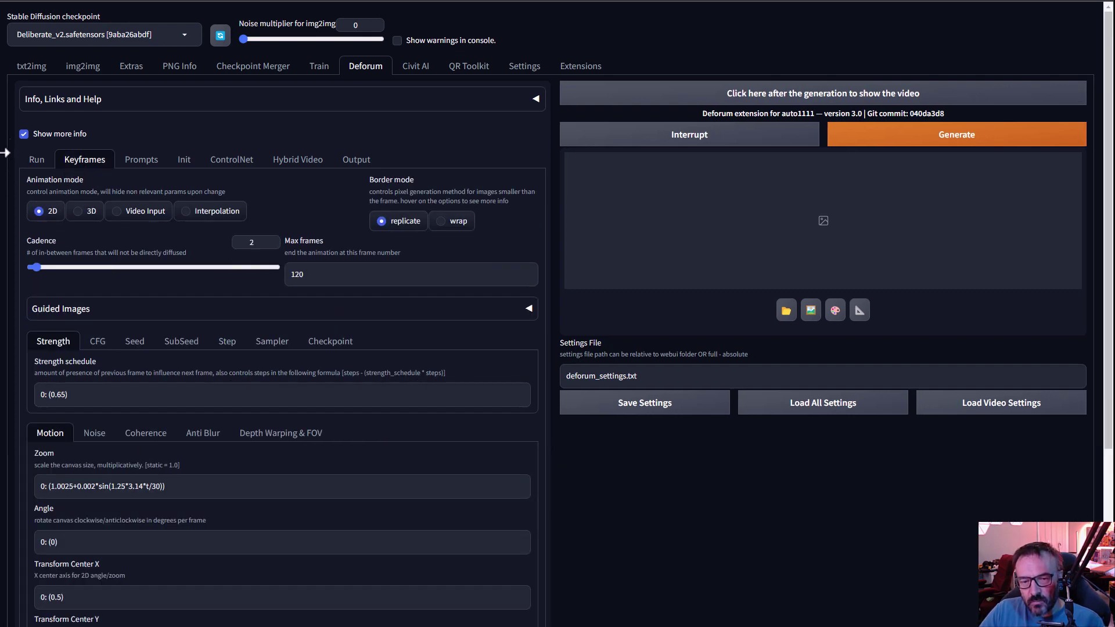
{"action": "left_click", "coordinate": [121, 212]}
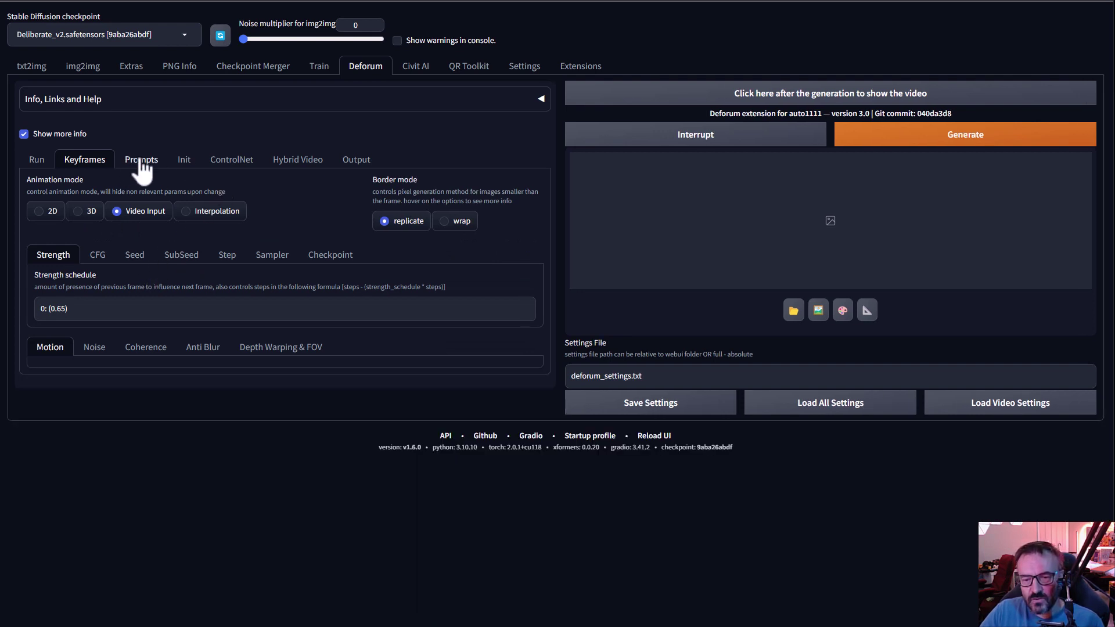
{"action": "left_click", "coordinate": [183, 163]}
{"action": "left_click", "coordinate": [113, 186]}
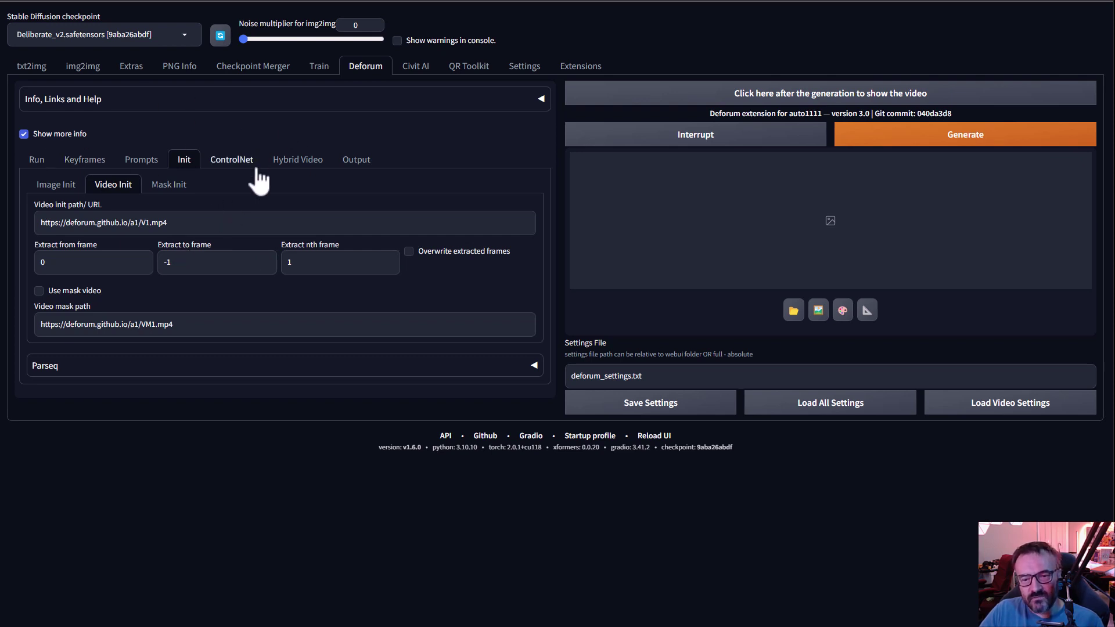
- Set the keyframe animation mode back to 2D and open the max frames value for editing
{"action": "left_click", "coordinate": [70, 163]}
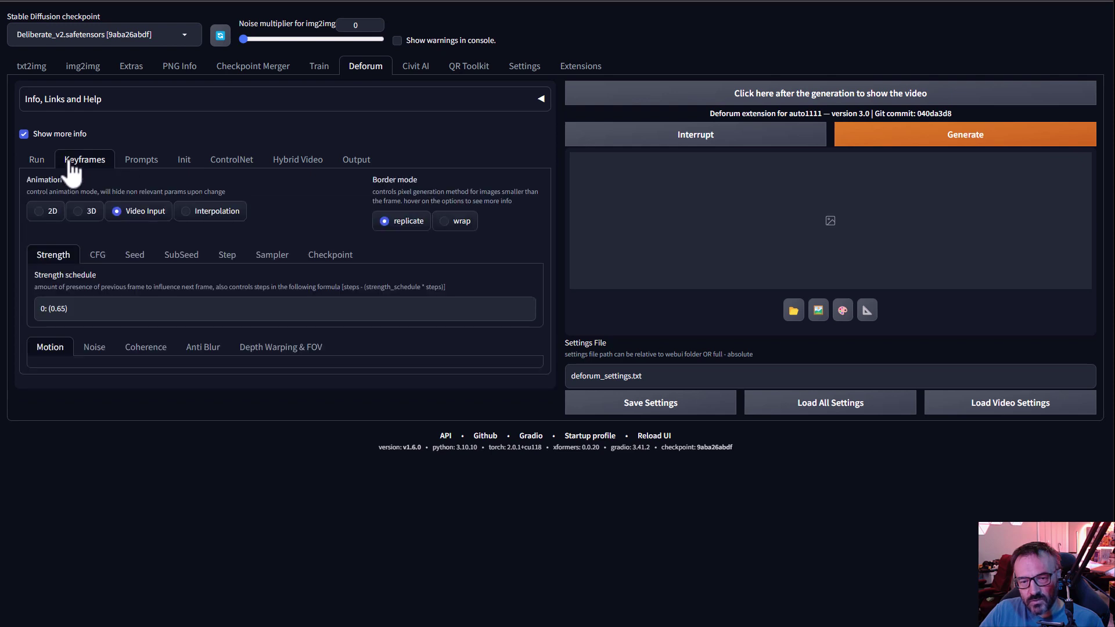
{"action": "left_click", "coordinate": [43, 212]}
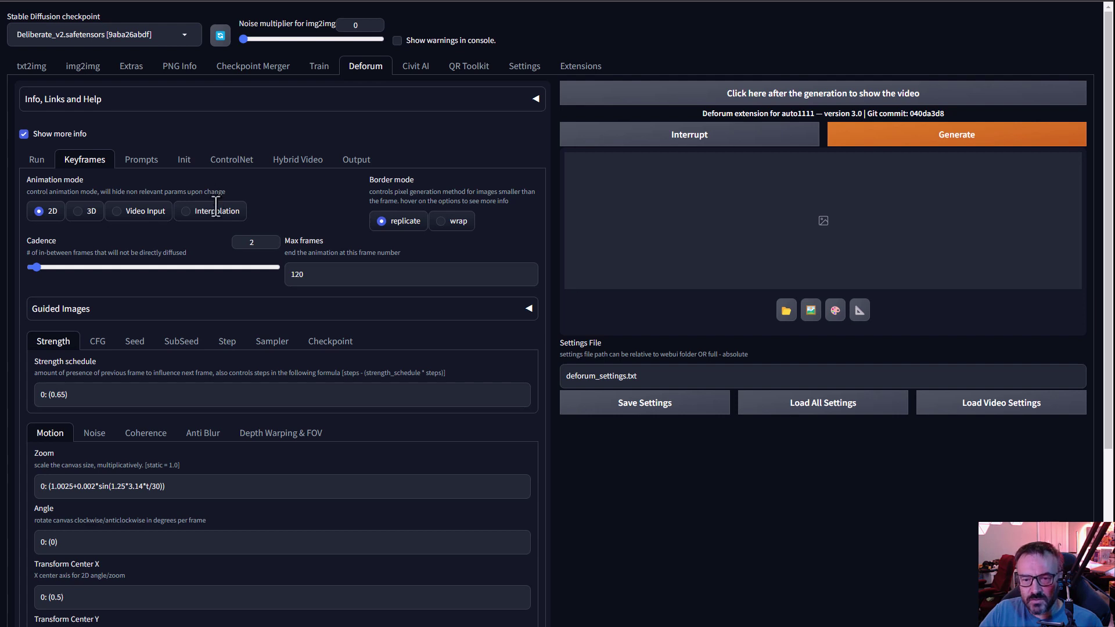
{"action": "left_click", "coordinate": [344, 273]}
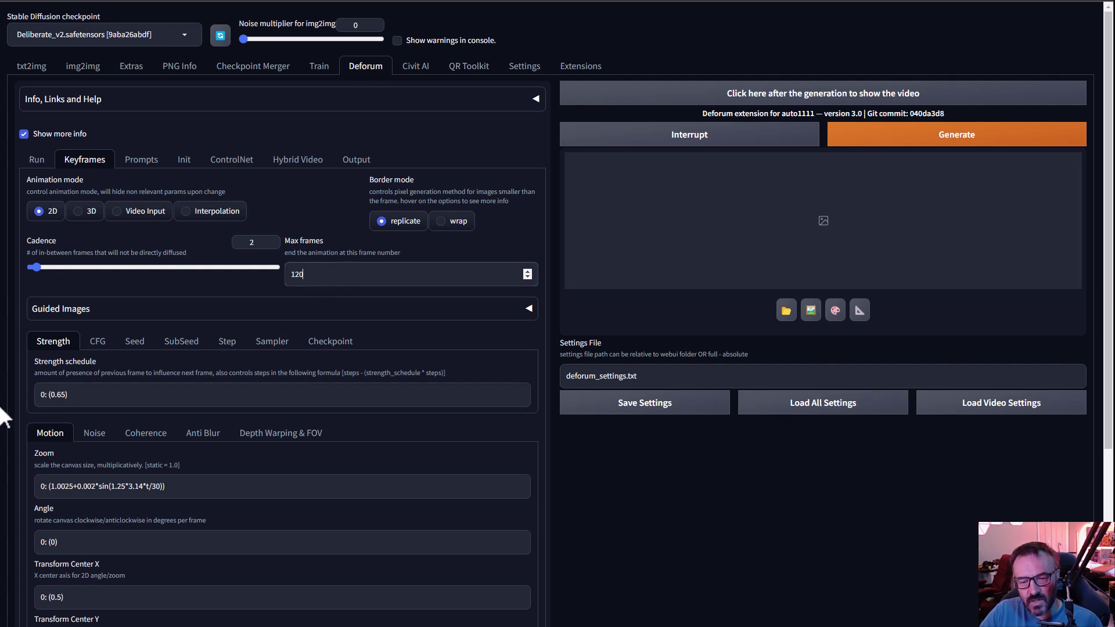
- Edit the strength schedule so that it reads 0: (0.+)
{"action": "left_click", "coordinate": [61, 395]}
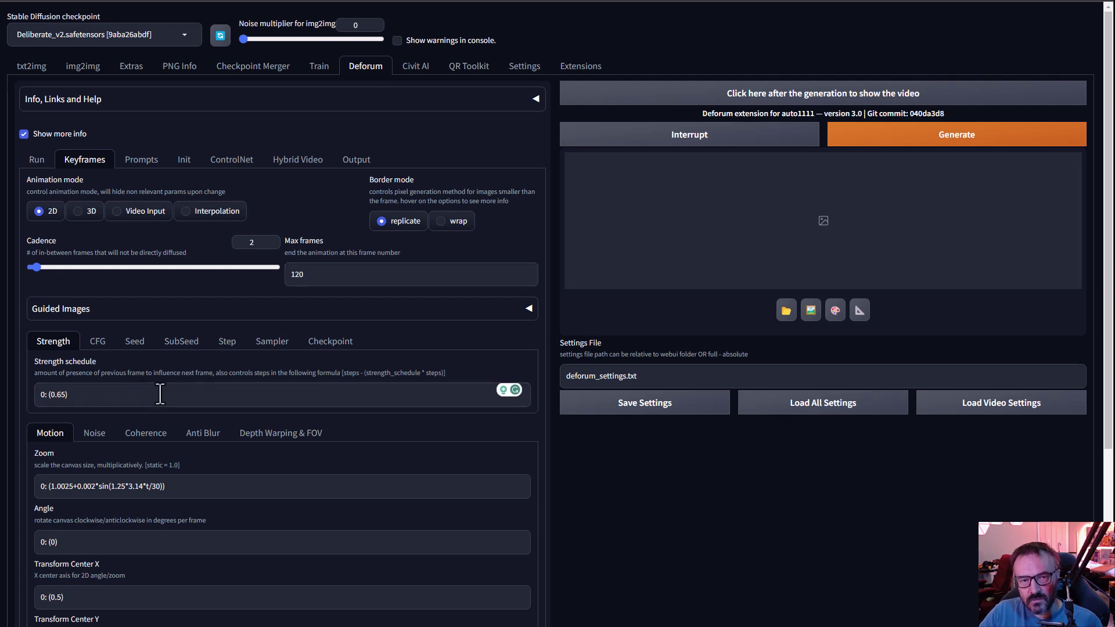
{"action": "left_click", "coordinate": [61, 394]}
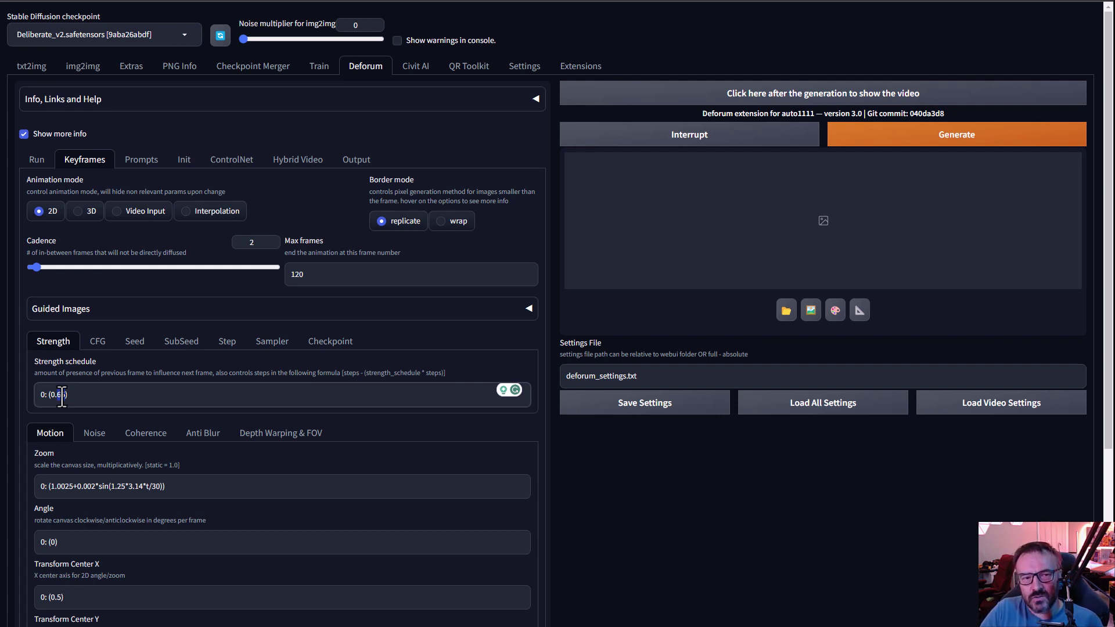
{"action": "key", "text": "BackSpace"}
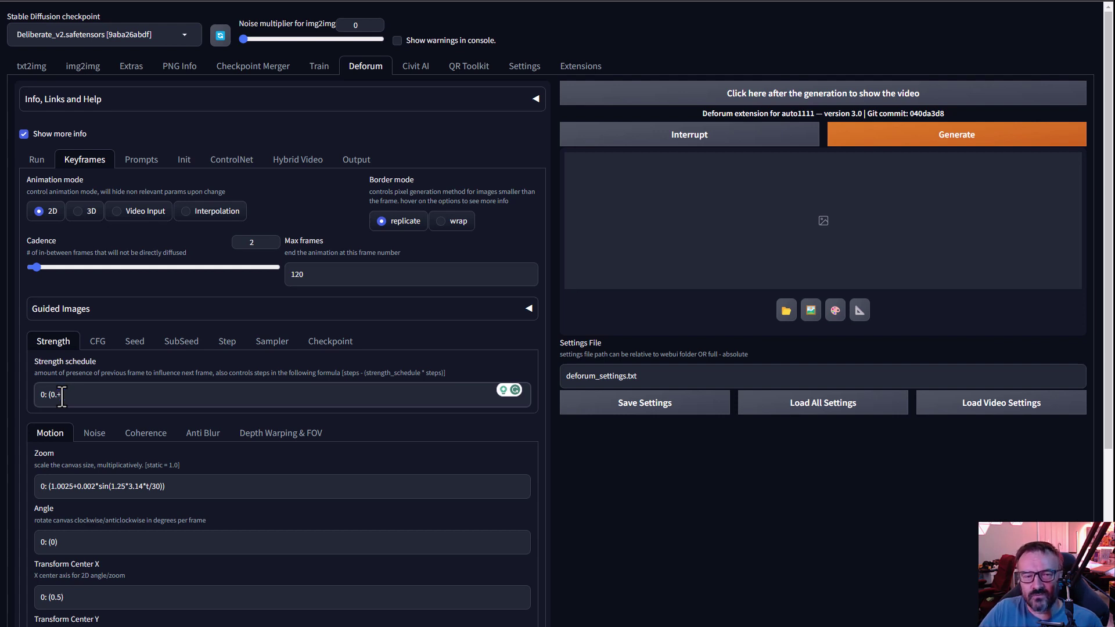
{"action": "type", "text": "4"}
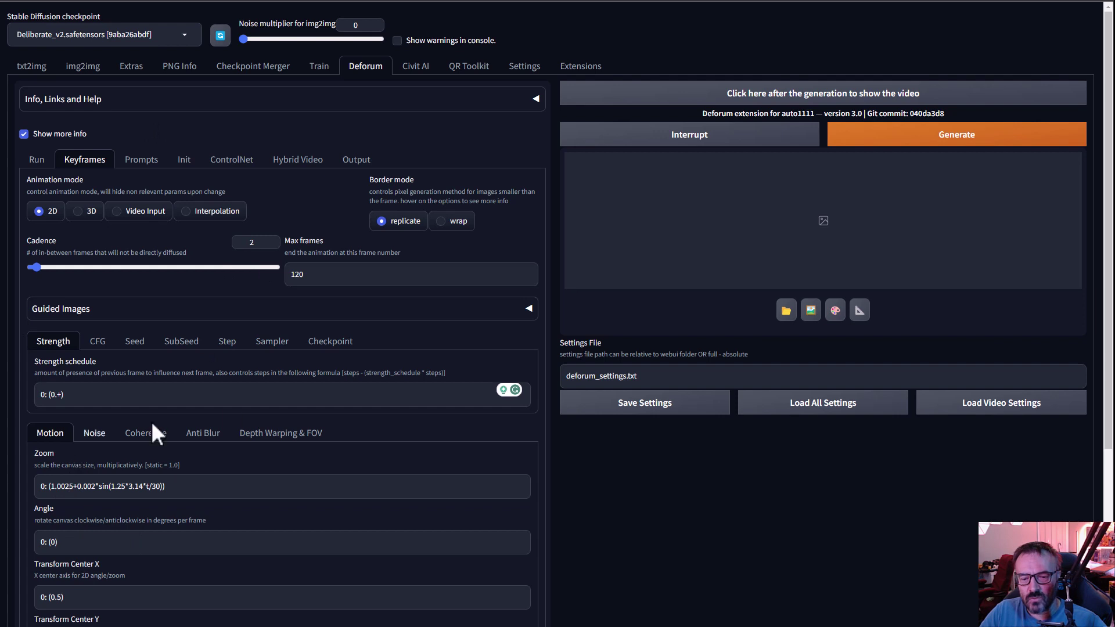
- Replace the motion zoom formula with the constant value 0: (1.02)
{"action": "scroll", "coordinate": [186, 484], "scroll_direction": "down", "scroll_amount": 1}
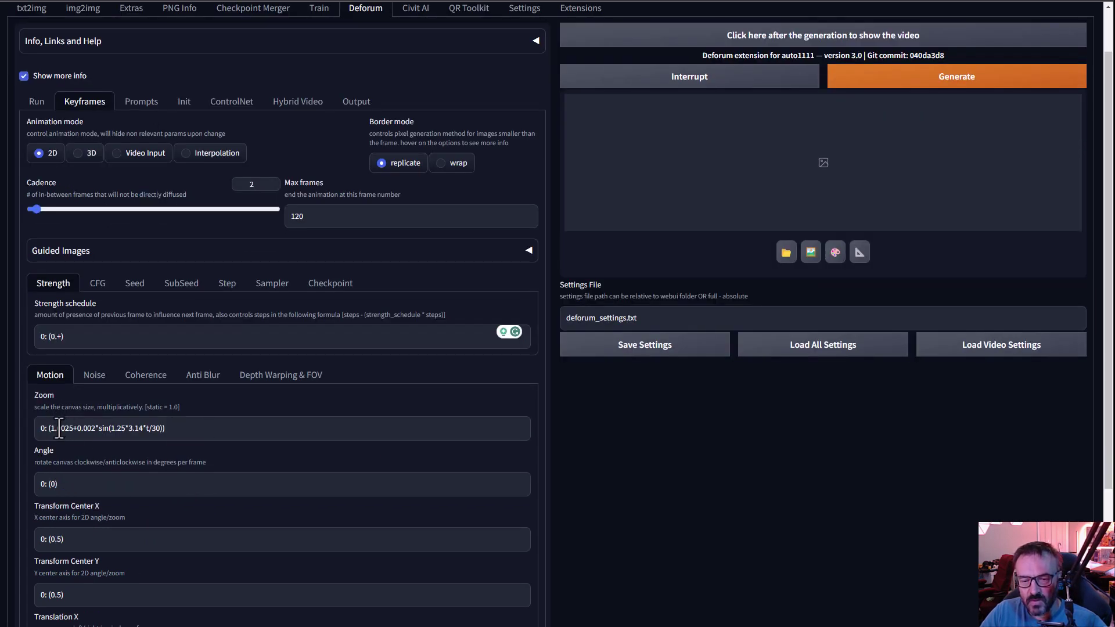
{"action": "left_click_drag", "start_coordinate": [61, 428], "coordinate": [160, 428]}
{"action": "key", "text": "BackSpace"}
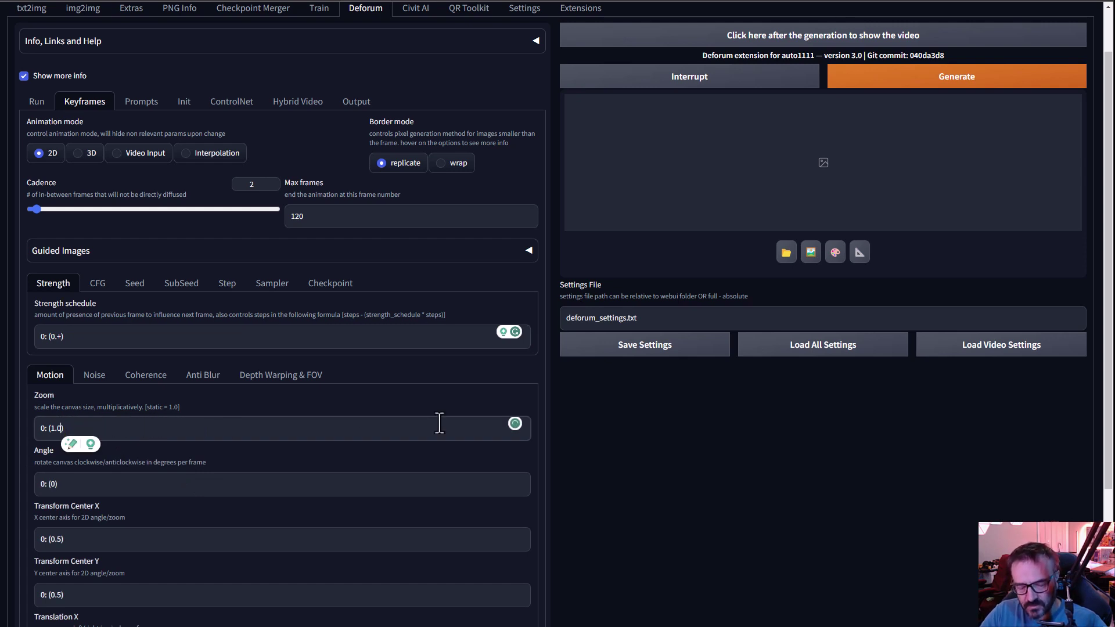
{"action": "type", "text": "2"}
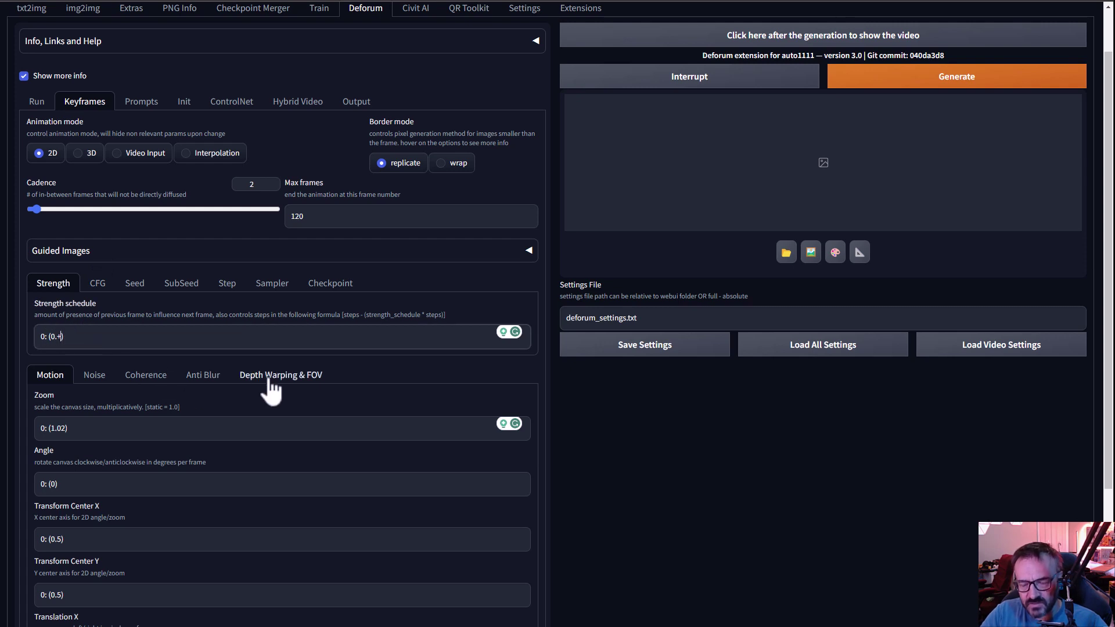
- Set the strength schedule to 0: (0.1)
{"action": "key", "text": "BackSpace"}
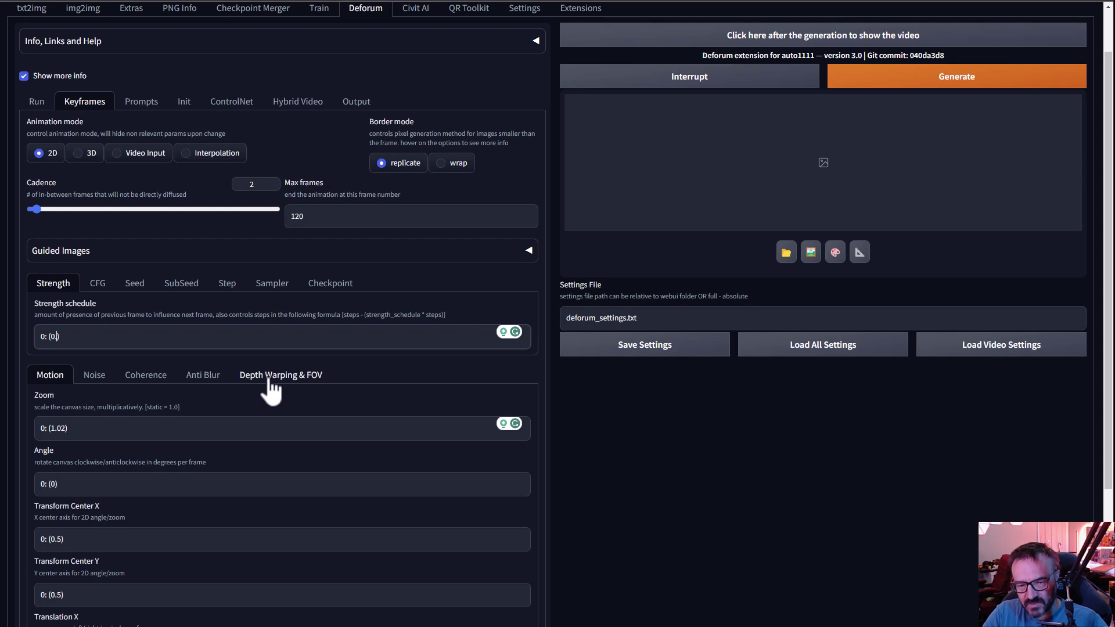
{"action": "type", "text": "1"}
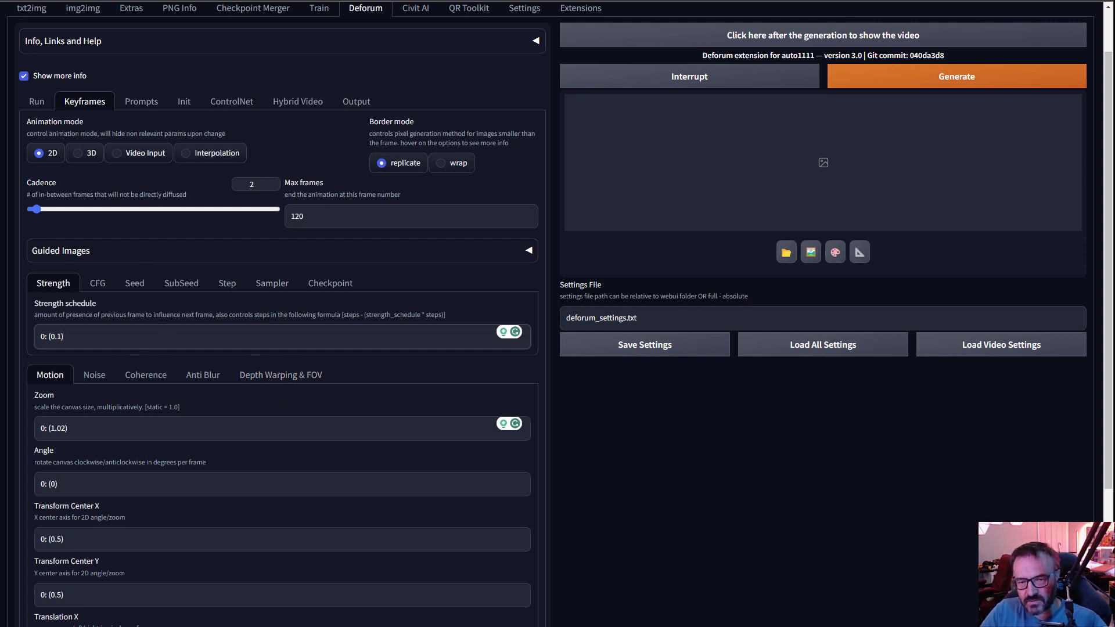
- Set the video output frame rate to 12 FPS
{"action": "left_click", "coordinate": [144, 102]}
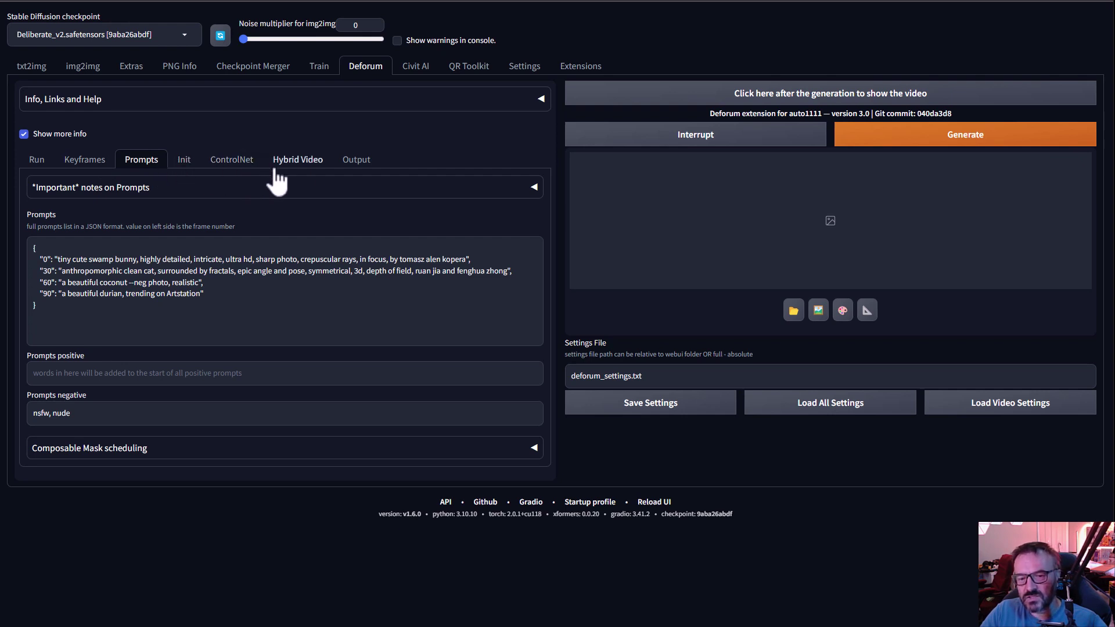
{"action": "left_click", "coordinate": [356, 165]}
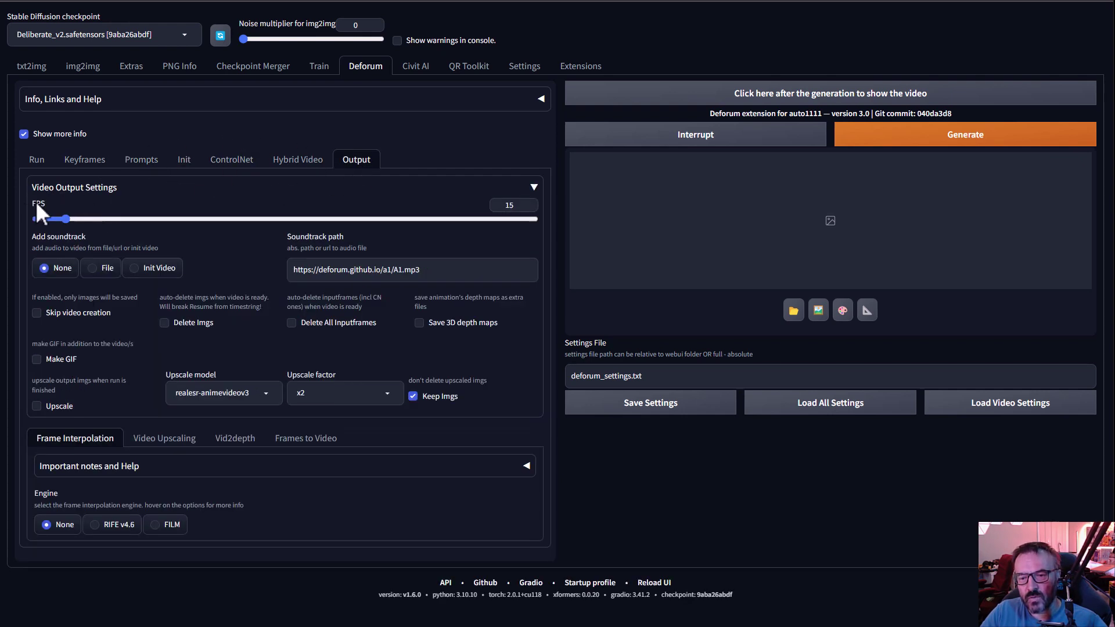
{"action": "double_click", "coordinate": [510, 205]}
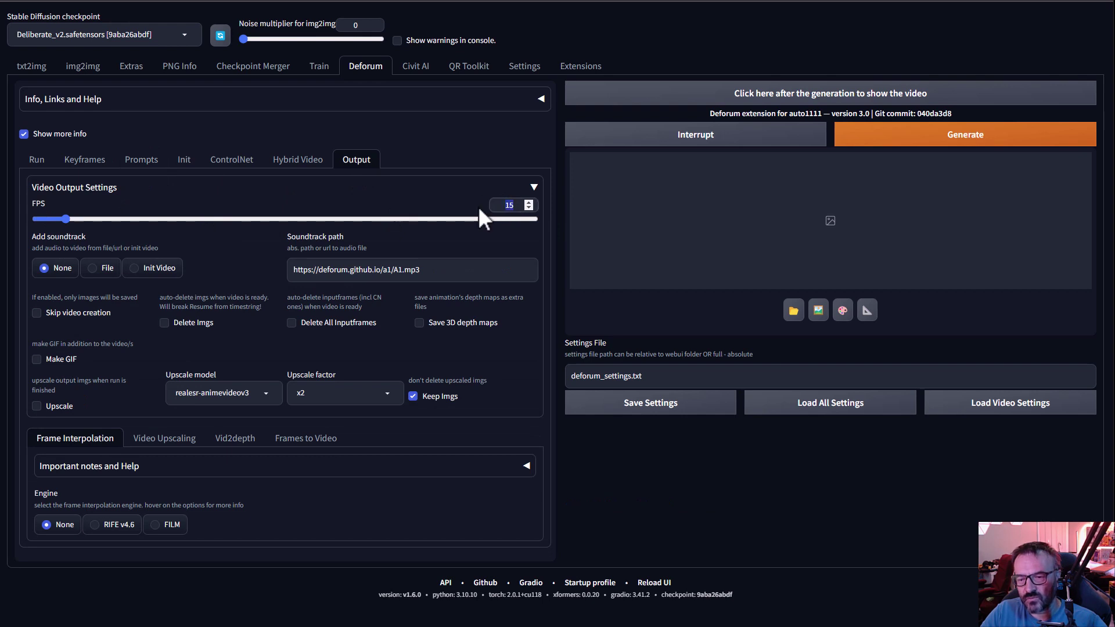
{"action": "type", "text": "12"}
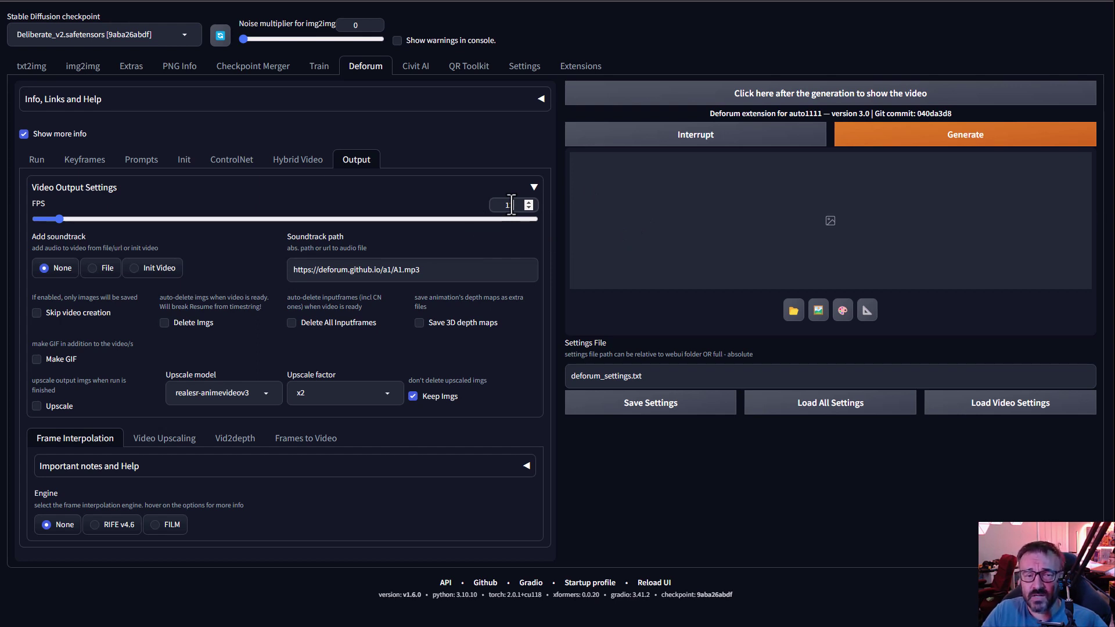
{"action": "type", "text": "2"}
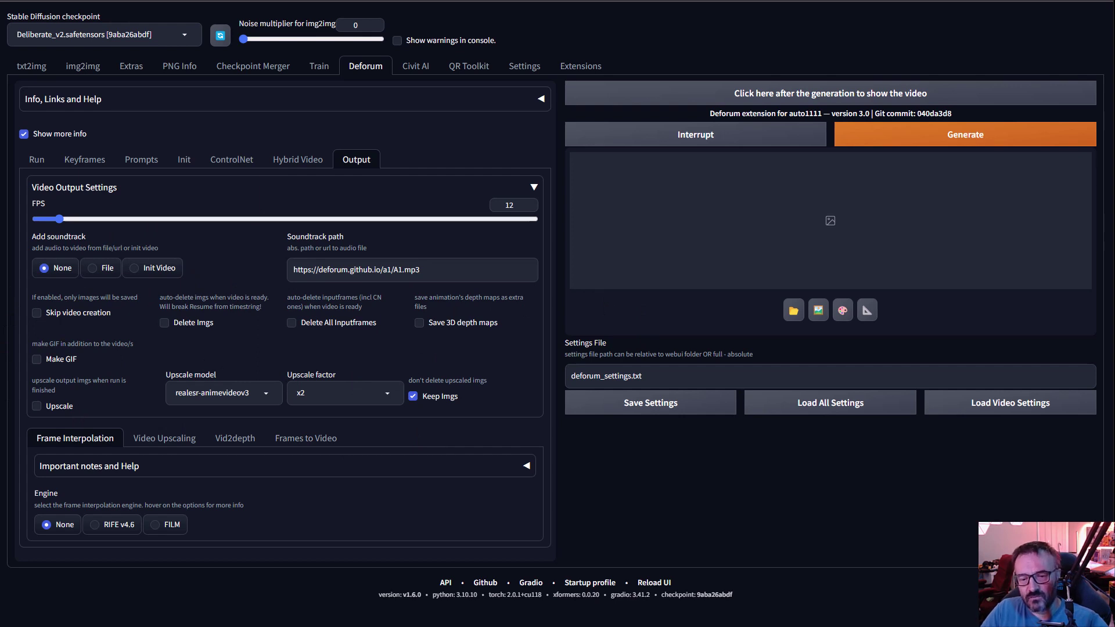
- Replace the prompt text for frame 0 with "Cyberpunk girl"
{"action": "left_click", "coordinate": [141, 159]}
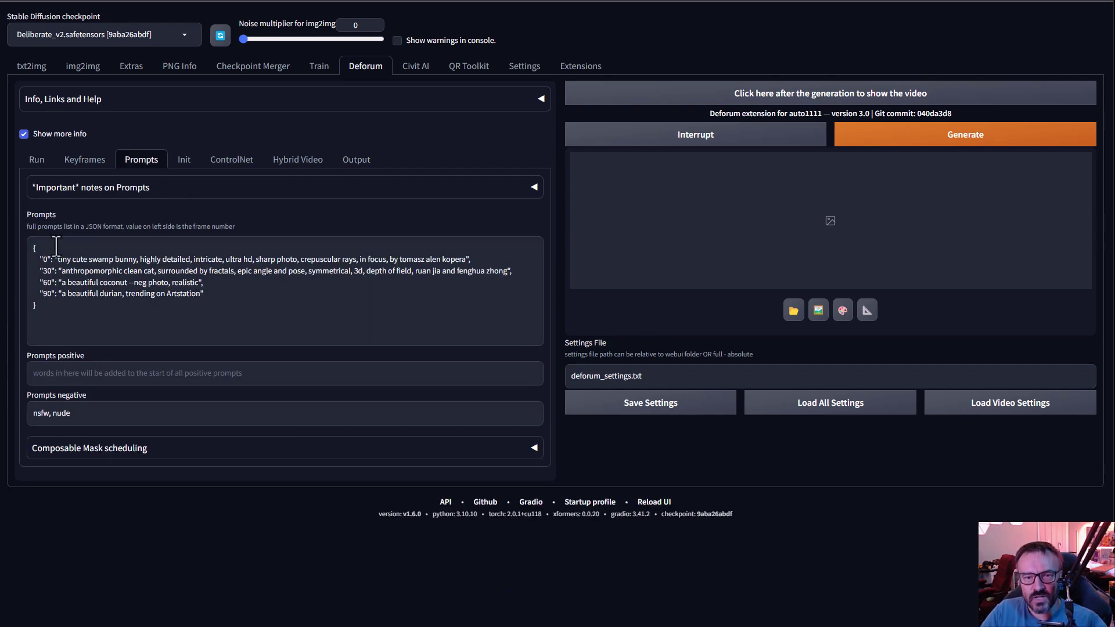
{"action": "left_click_drag", "start_coordinate": [58, 259], "coordinate": [458, 256]}
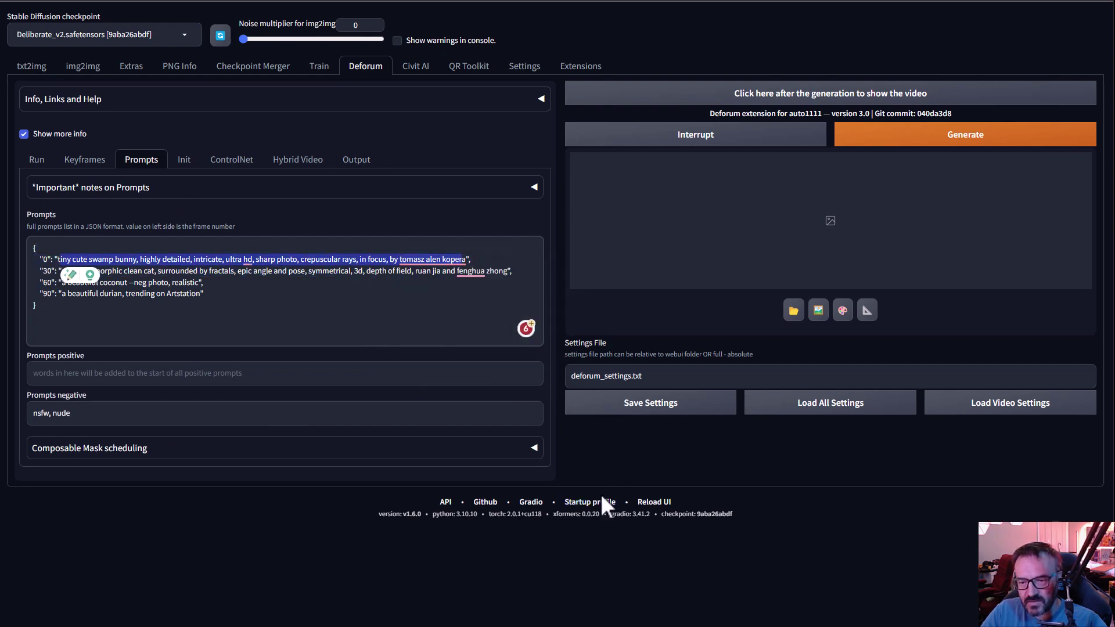
{"action": "type", "text": "t"}
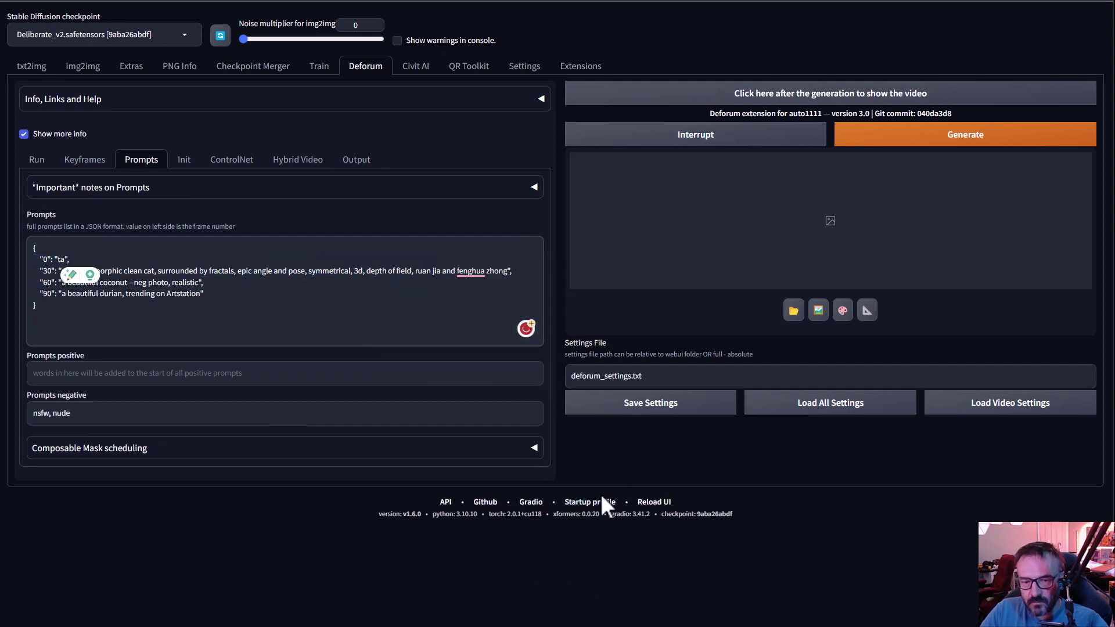
{"action": "key", "text": "BackSpace"}
{"action": "key", "text": "BackSpace"}
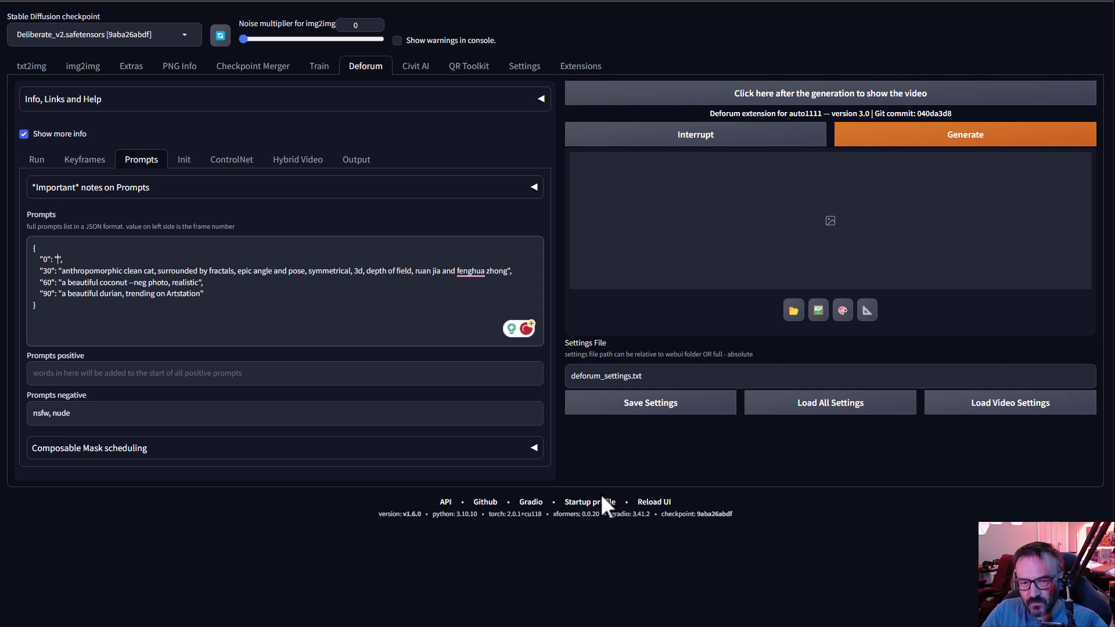
{"action": "type", "text": "Cyberp"}
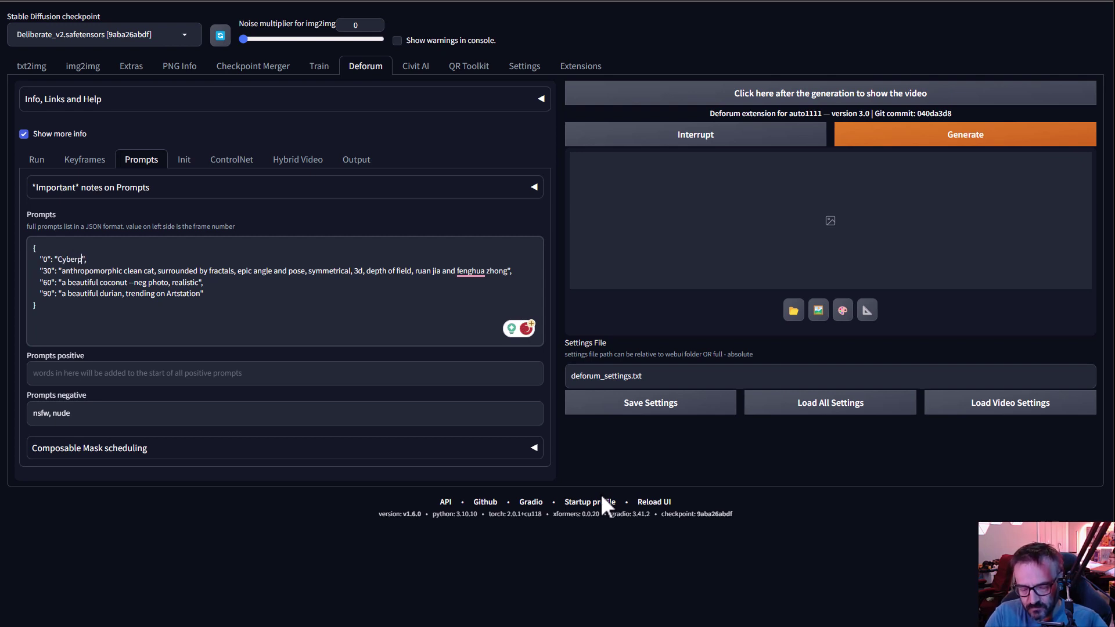
{"action": "type", "text": "unk girl"}
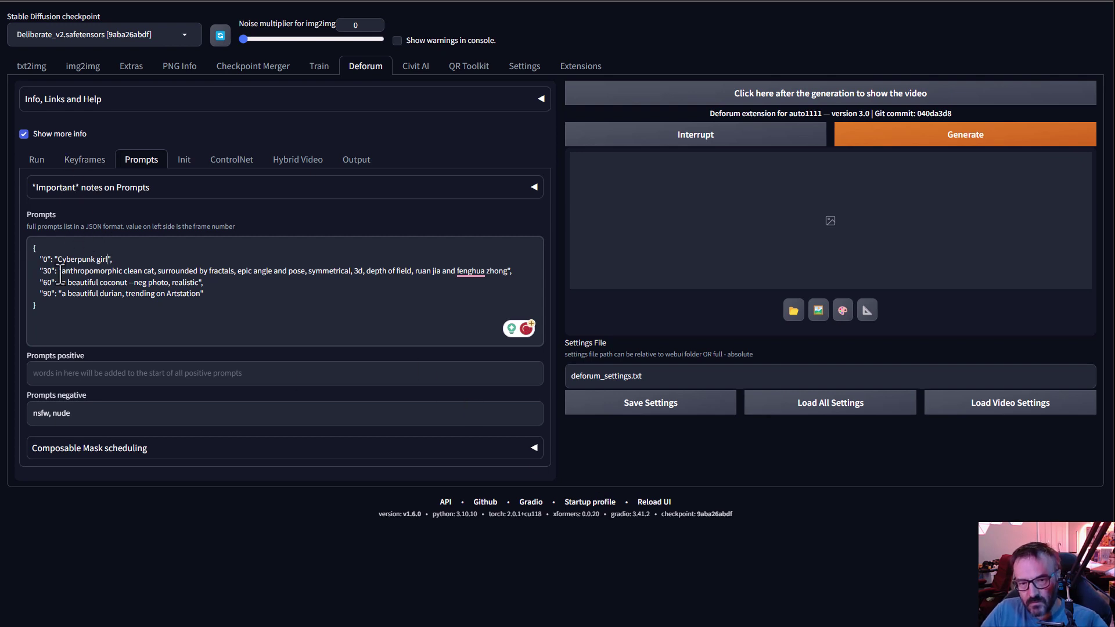
- Set the max frames of the keyframe animation to 60
{"action": "left_click", "coordinate": [36, 163]}
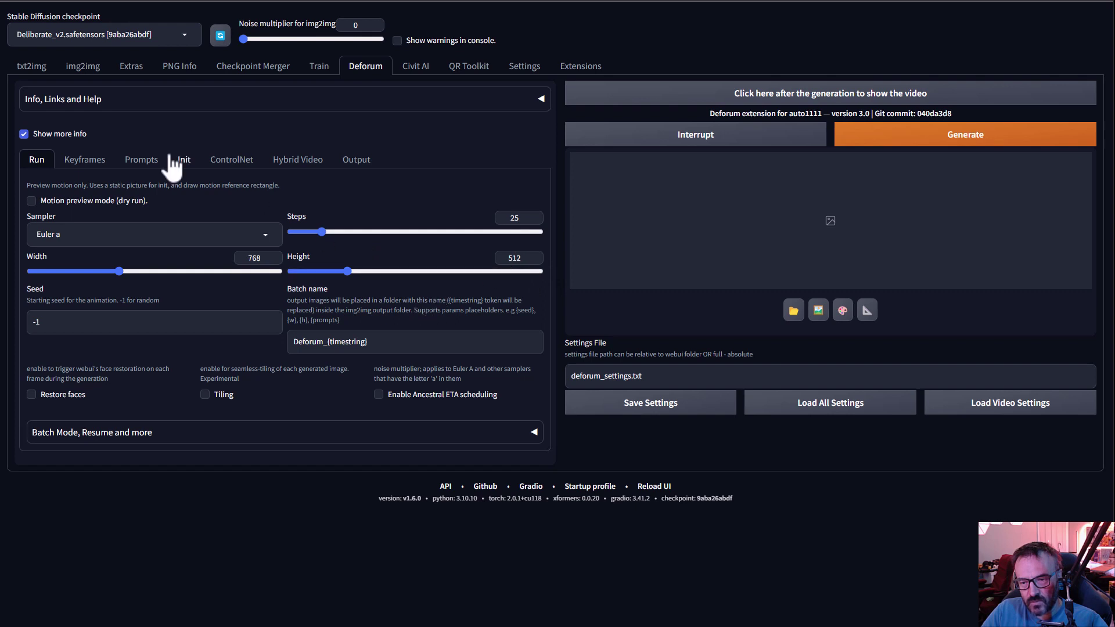
{"action": "left_click", "coordinate": [88, 165]}
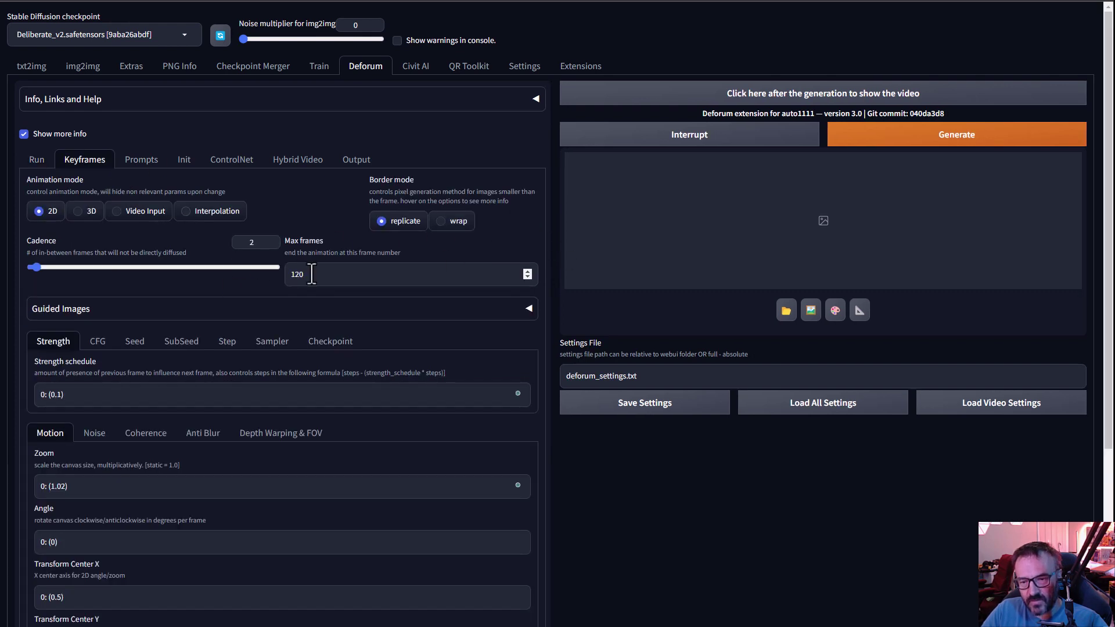
{"action": "left_click_drag", "start_coordinate": [304, 274], "coordinate": [196, 285]}
{"action": "type", "text": "60"}
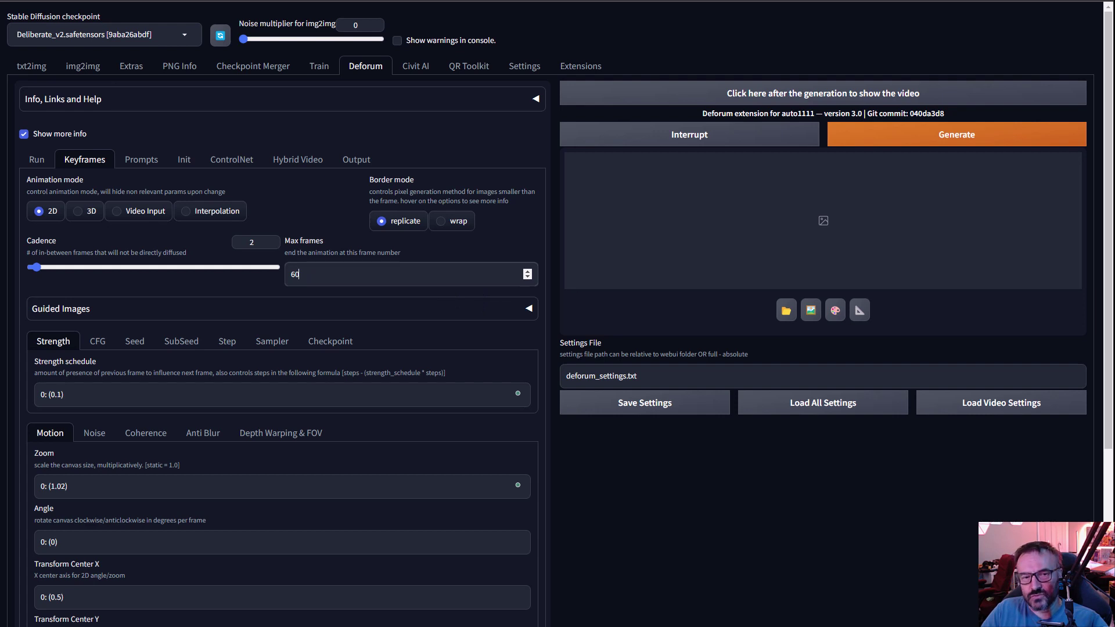
{"action": "key", "text": "Tab"}
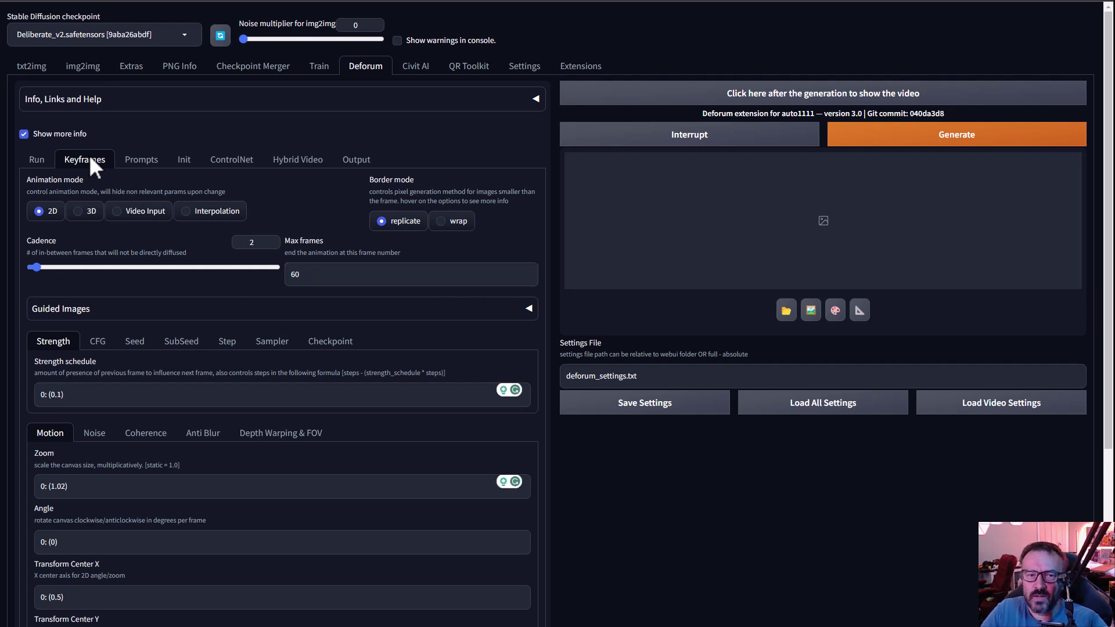
- Set the frame numbers of the second, third and fourth prompts to 15, 30 and 50
{"action": "left_click", "coordinate": [141, 160]}
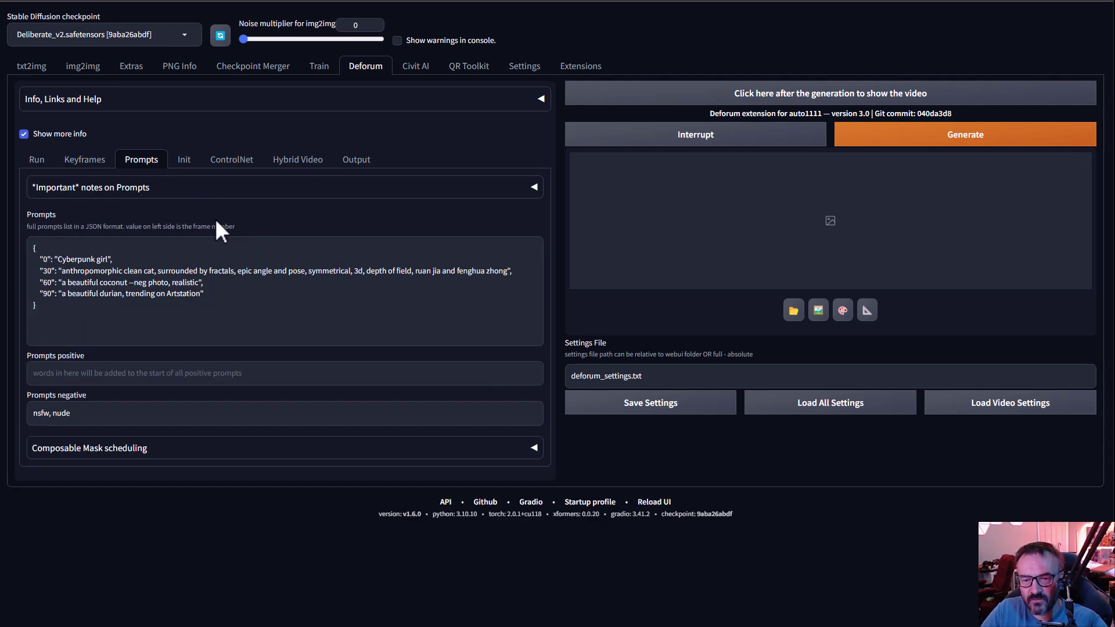
{"action": "double_click", "coordinate": [47, 294]}
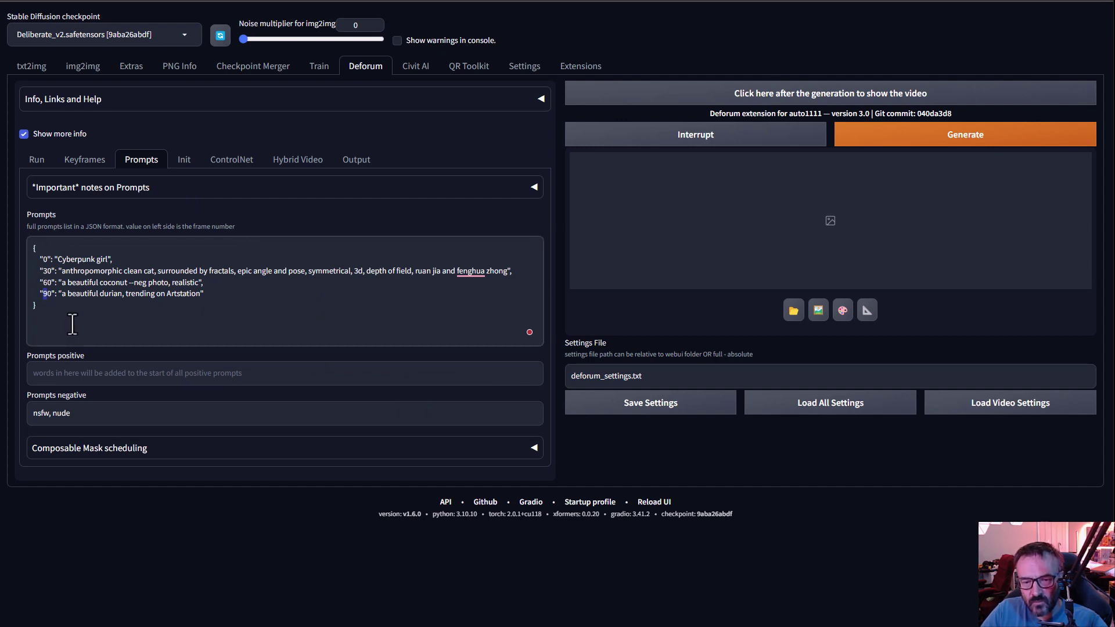
{"action": "type", "text": "5"}
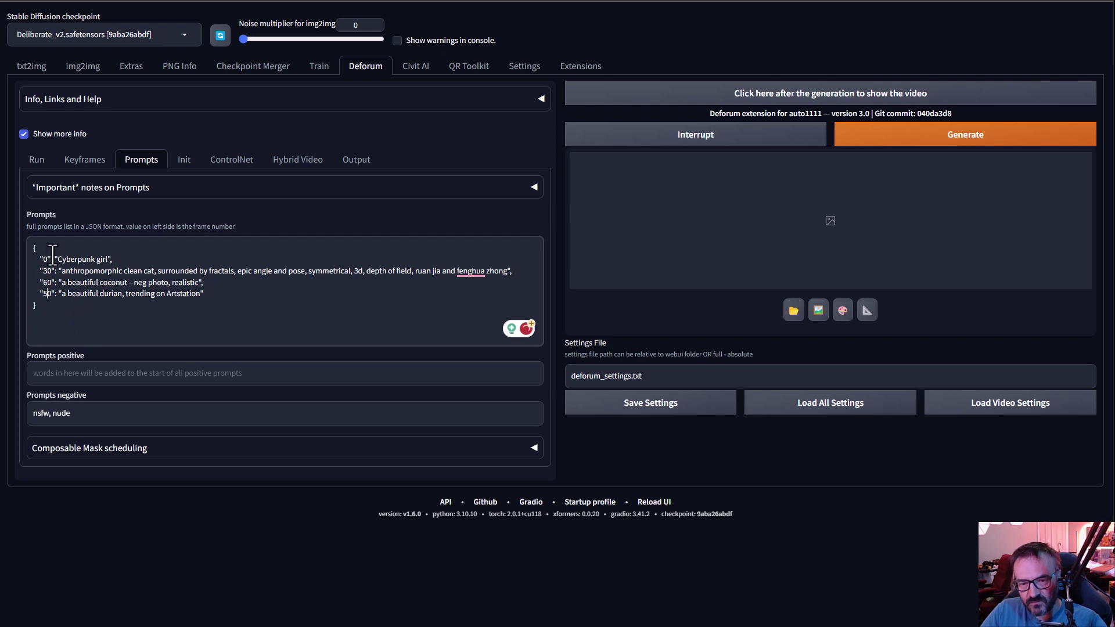
{"action": "double_click", "coordinate": [46, 271]}
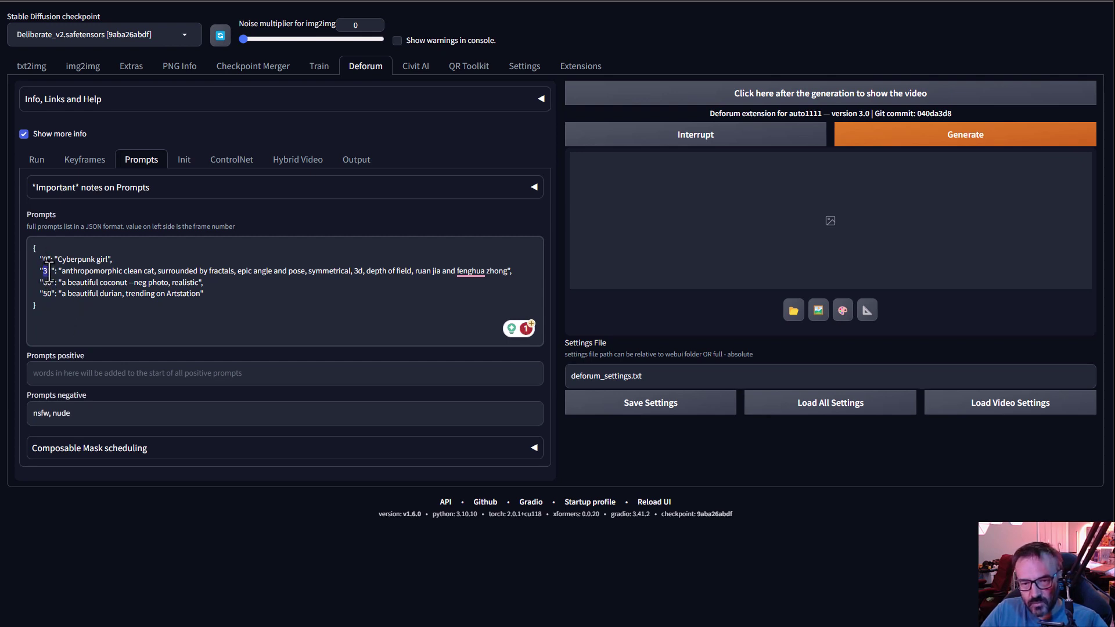
{"action": "type", "text": "15"}
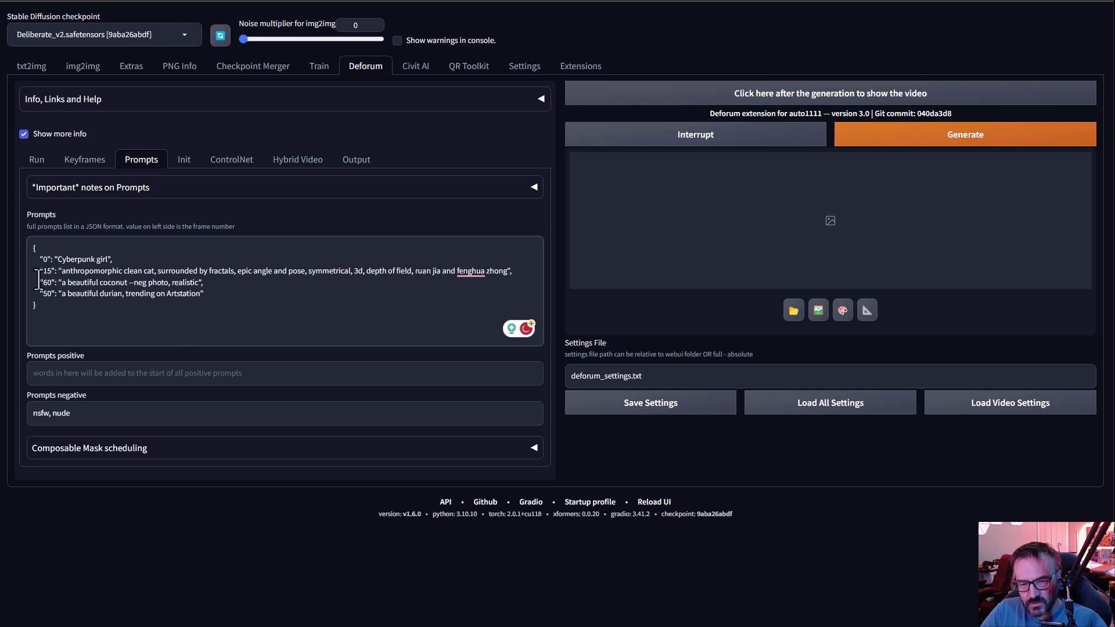
{"action": "double_click", "coordinate": [51, 284]}
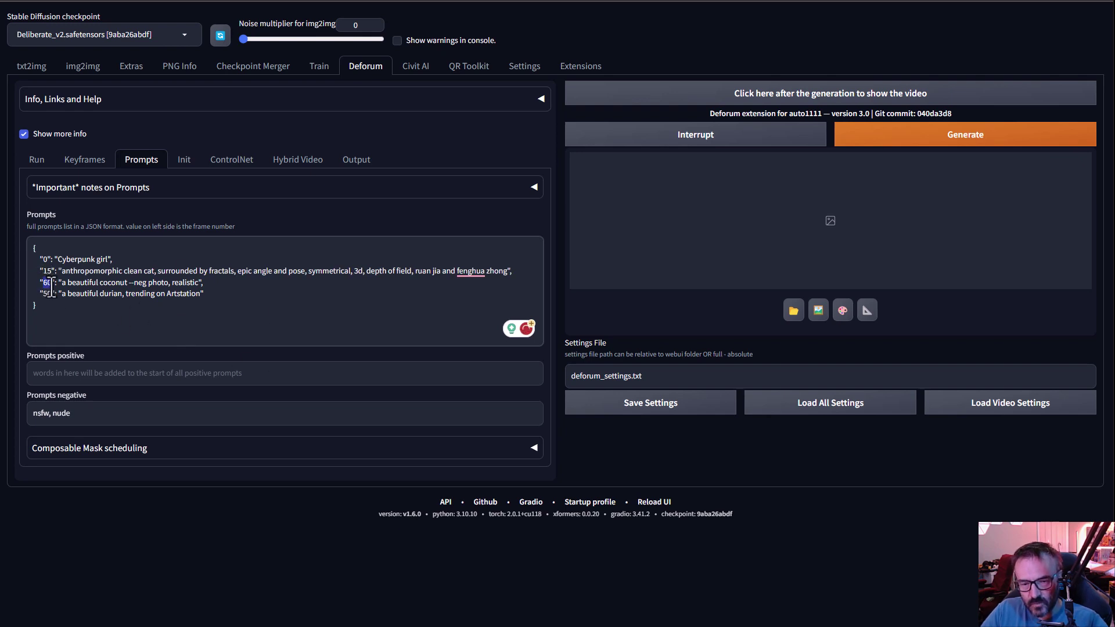
{"action": "type", "text": "30"}
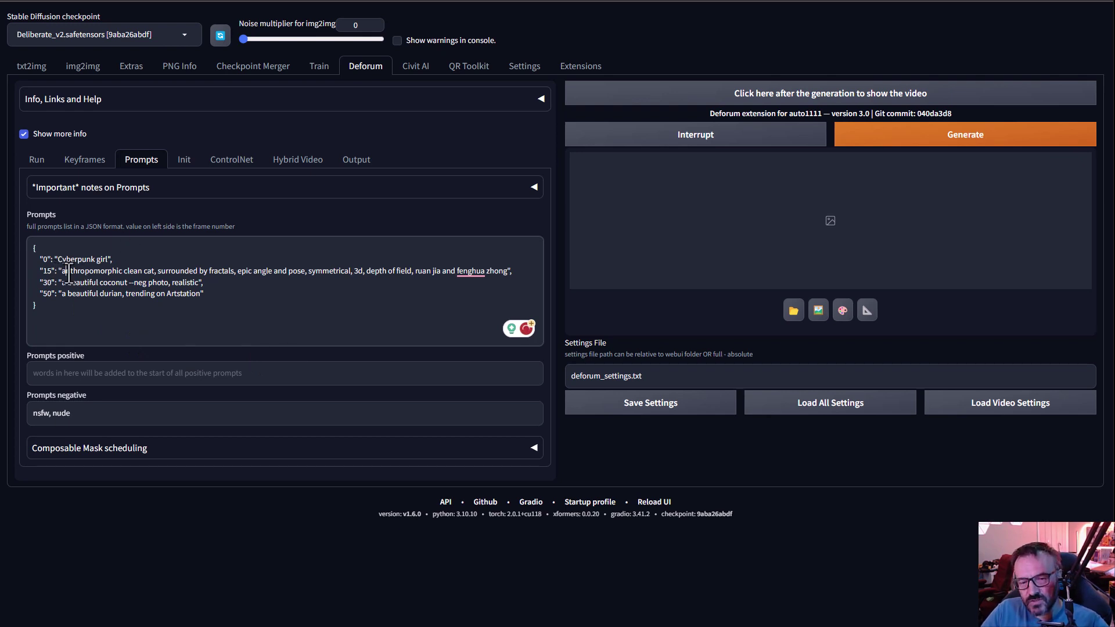
- Replace the prompt text for frame 15 with "Cyberpunk dog"
{"action": "left_click_drag", "start_coordinate": [63, 271], "coordinate": [576, 388]}
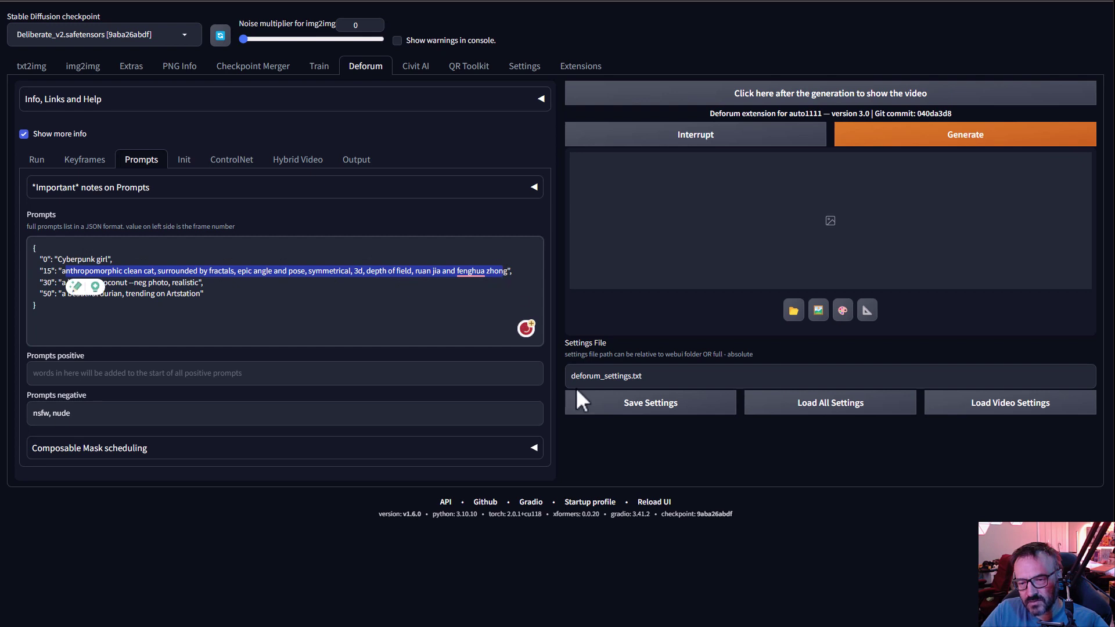
{"action": "key", "text": "BackSpace"}
{"action": "key", "text": "BackSpace"}
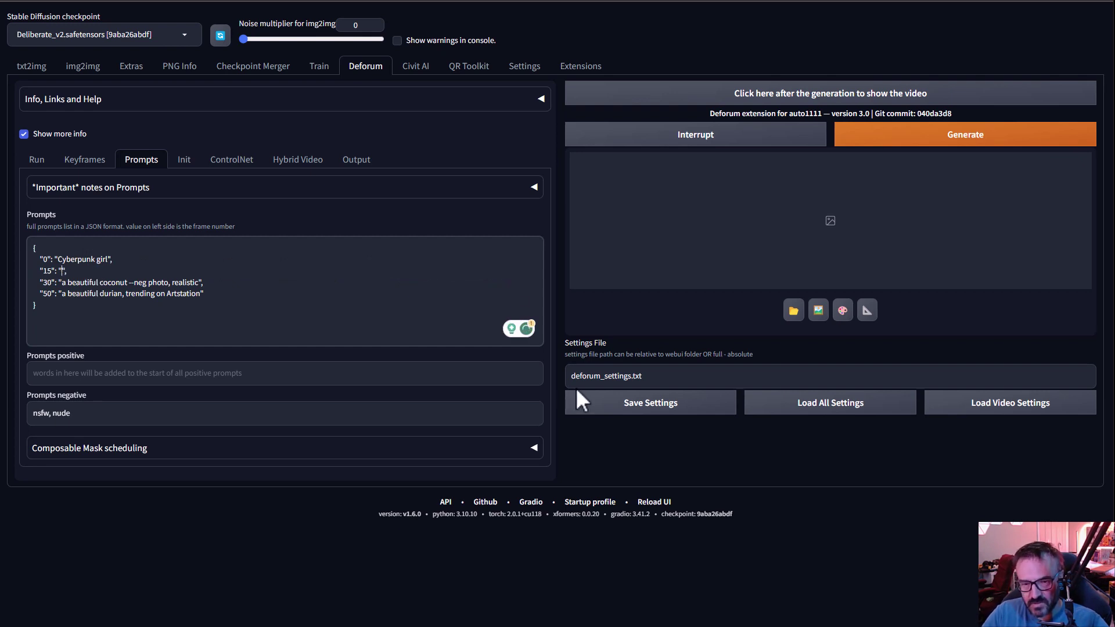
{"action": "type", "text": "Cyberpu"}
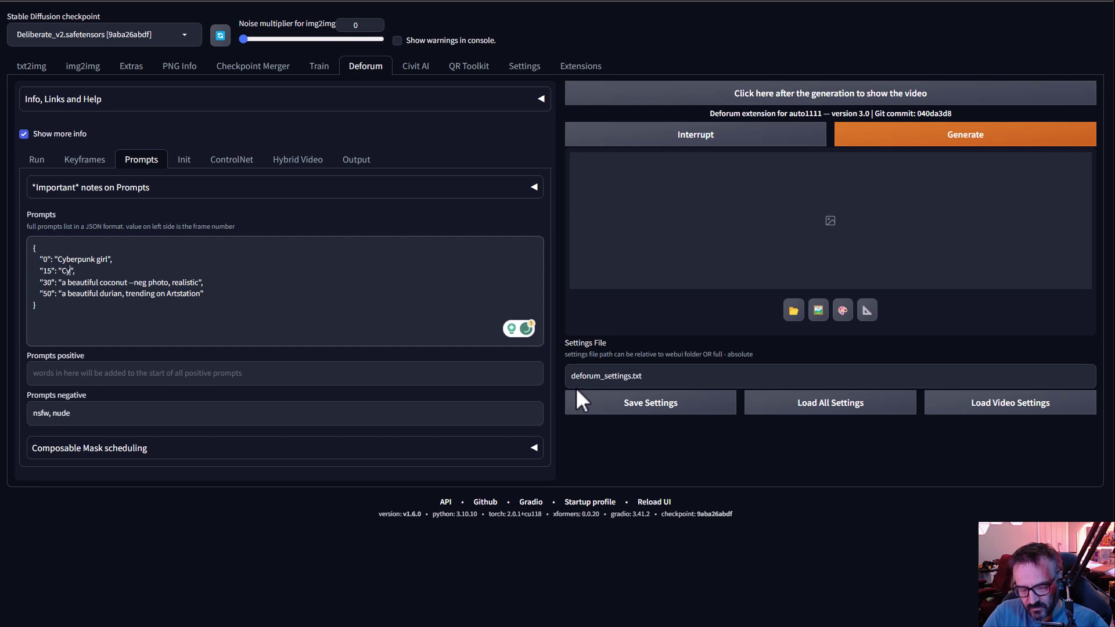
{"action": "type", "text": "nk dog"}
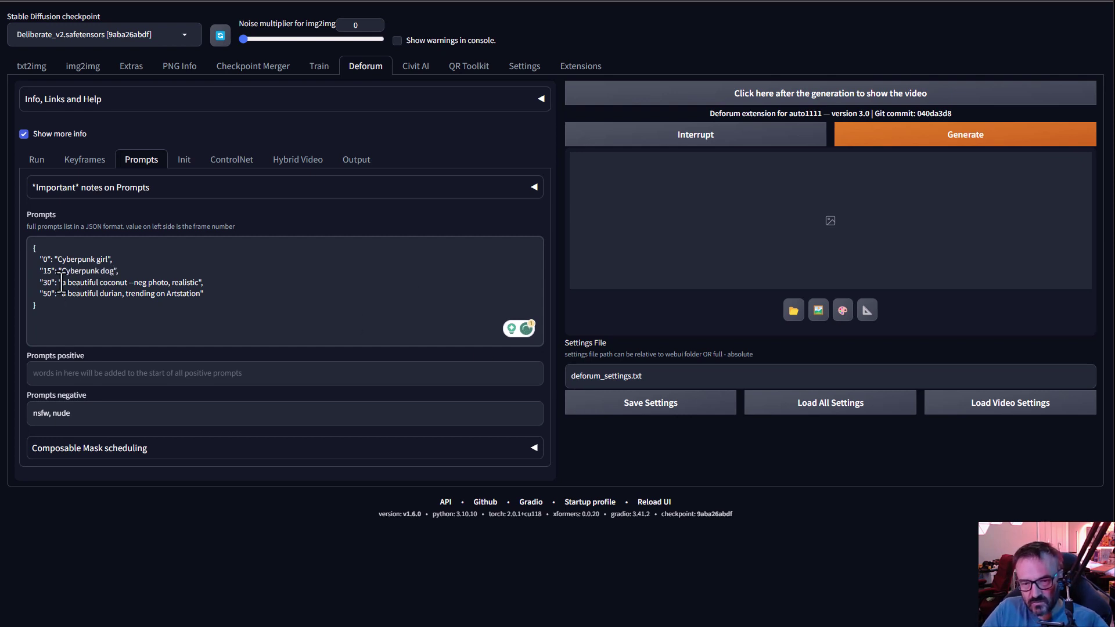
- Replace the prompt text for frame 30 with "bunny" and for frame 50 with "robot"
{"action": "left_click_drag", "start_coordinate": [61, 282], "coordinate": [198, 282]}
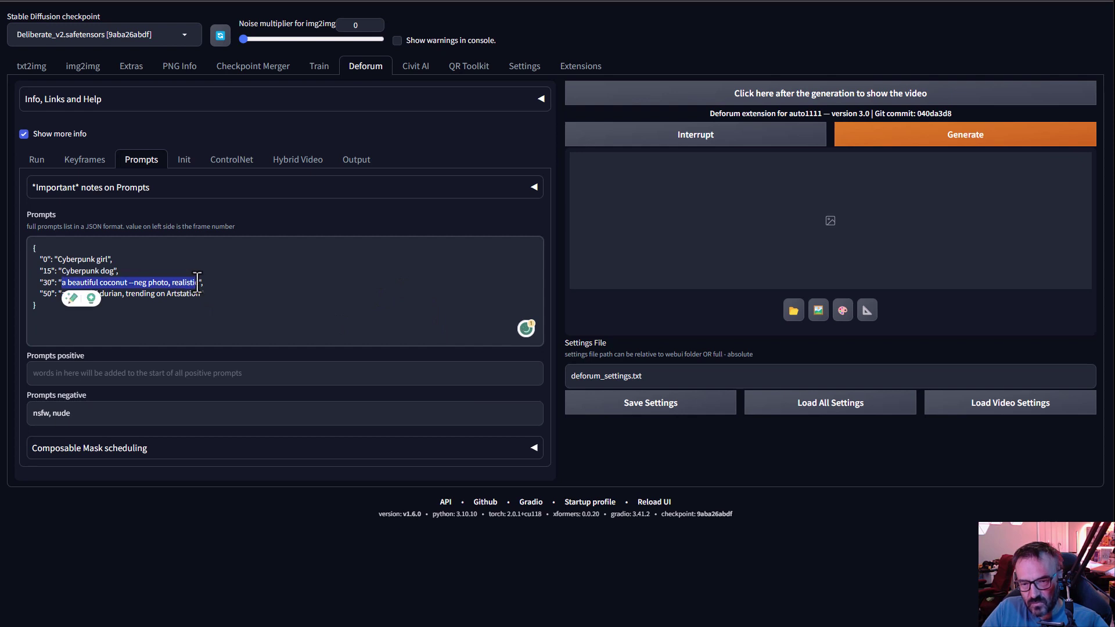
{"action": "type", "text": "bunny"}
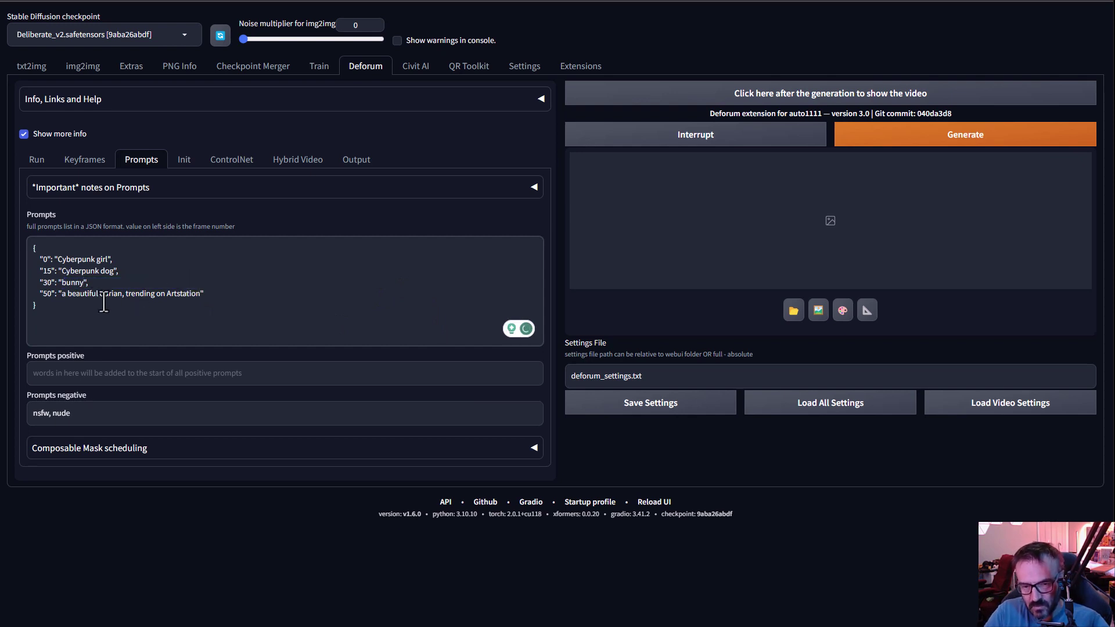
{"action": "left_click_drag", "start_coordinate": [62, 293], "coordinate": [200, 295]}
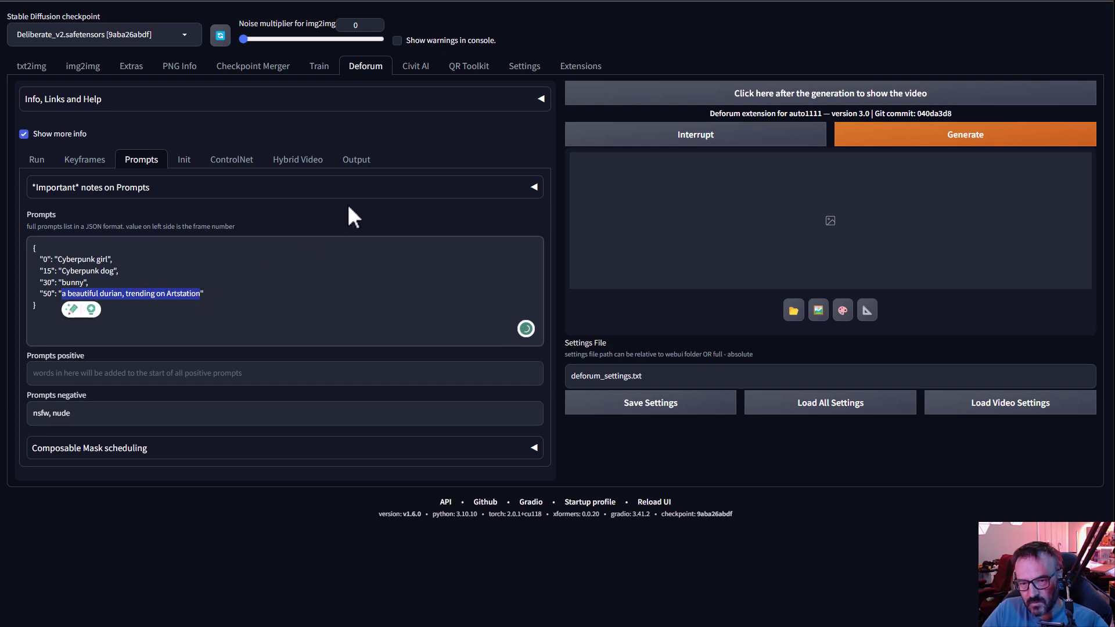
{"action": "type", "text": "robot"}
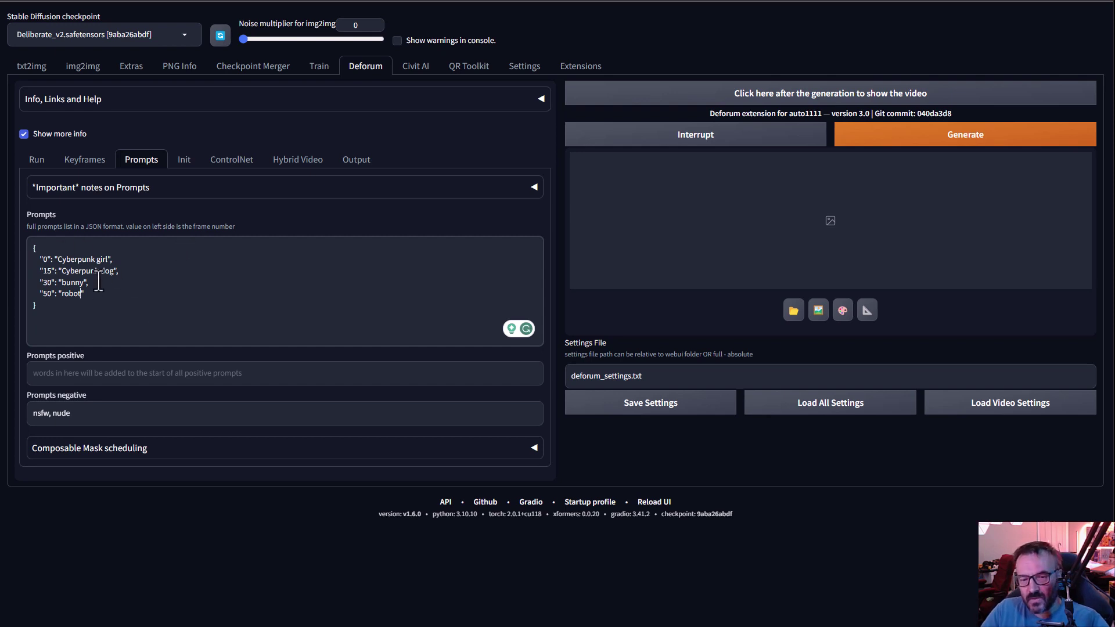
- Delete the whole frame 30 line from the prompts list and return to the keyframe settings
{"action": "left_click_drag", "start_coordinate": [99, 281], "coordinate": [1, 280]}
{"action": "key", "text": "BackSpace"}
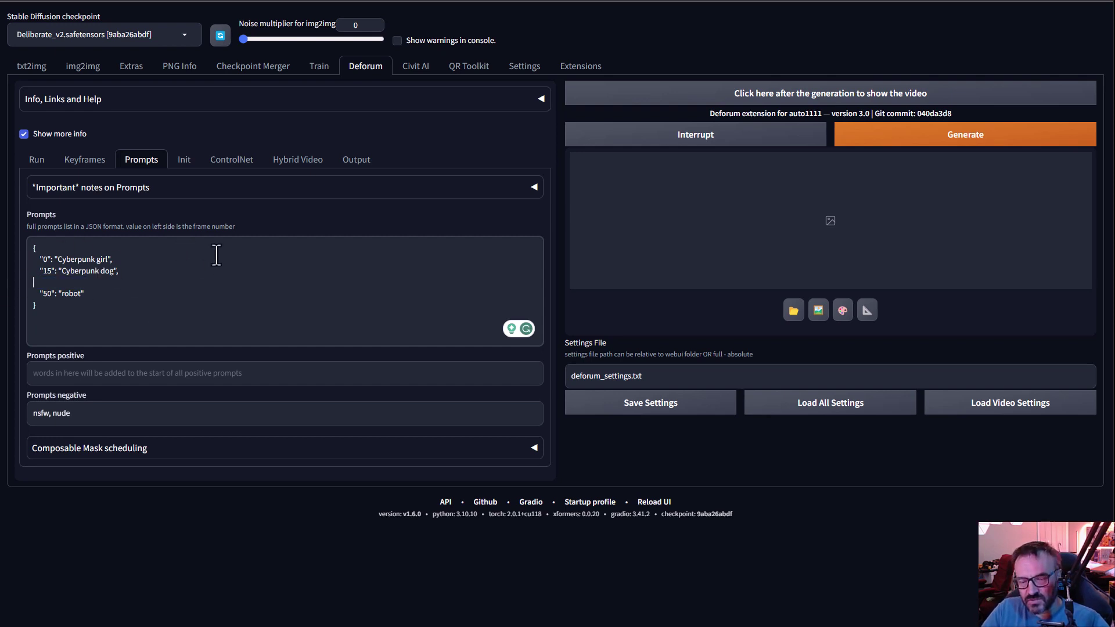
{"action": "key", "text": "BackSpace"}
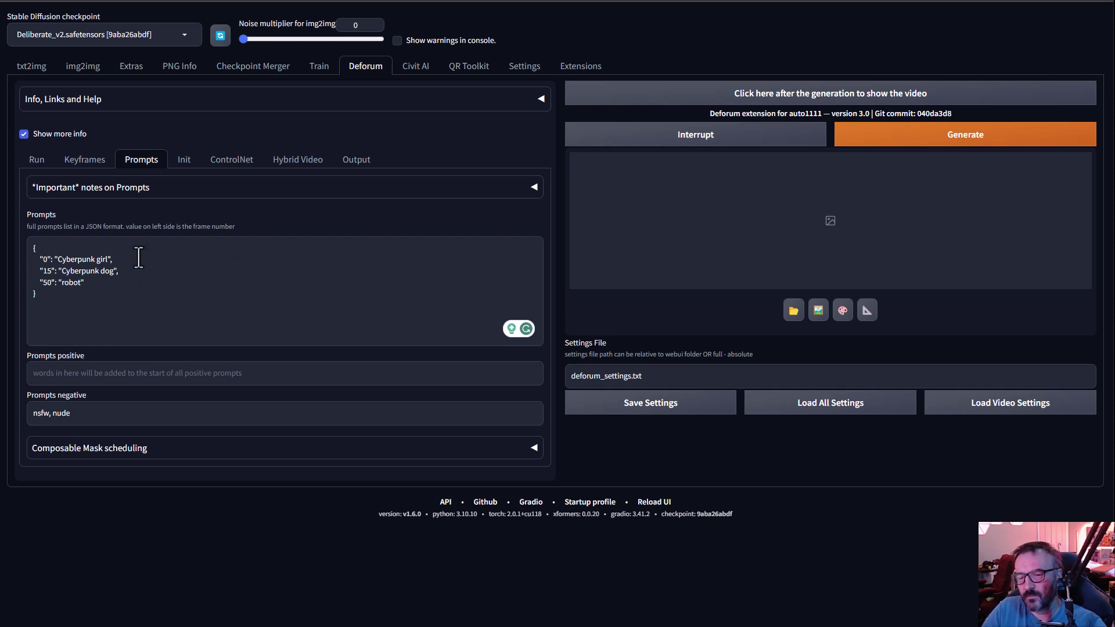
{"action": "left_click", "coordinate": [85, 160]}
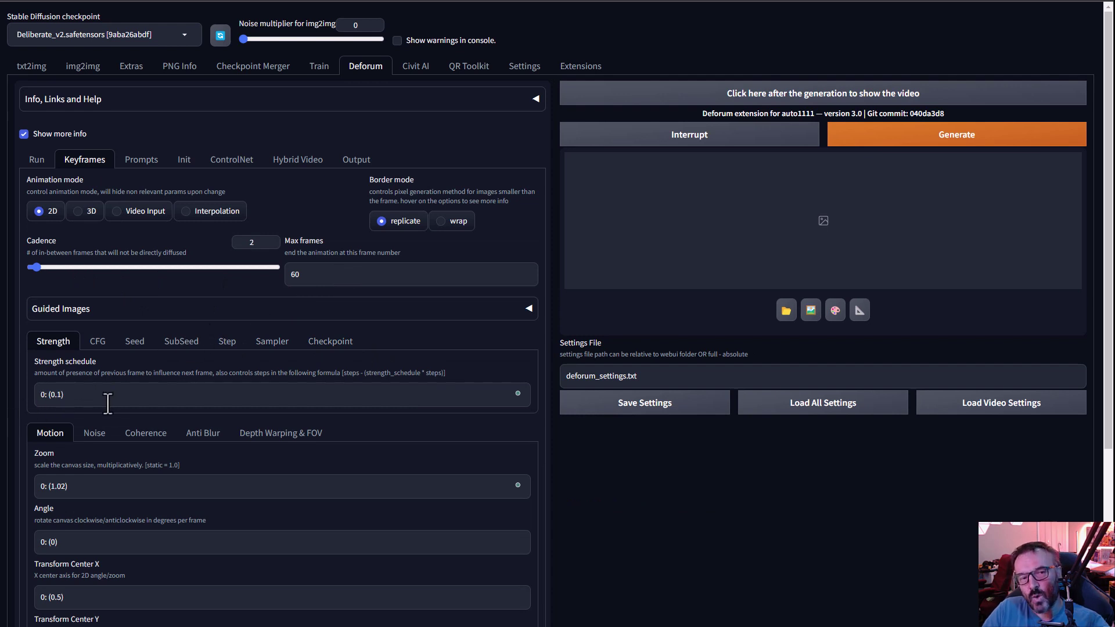
- Generate the Deforum animation with the current settings, then show its video and play it
{"action": "left_click", "coordinate": [906, 136]}
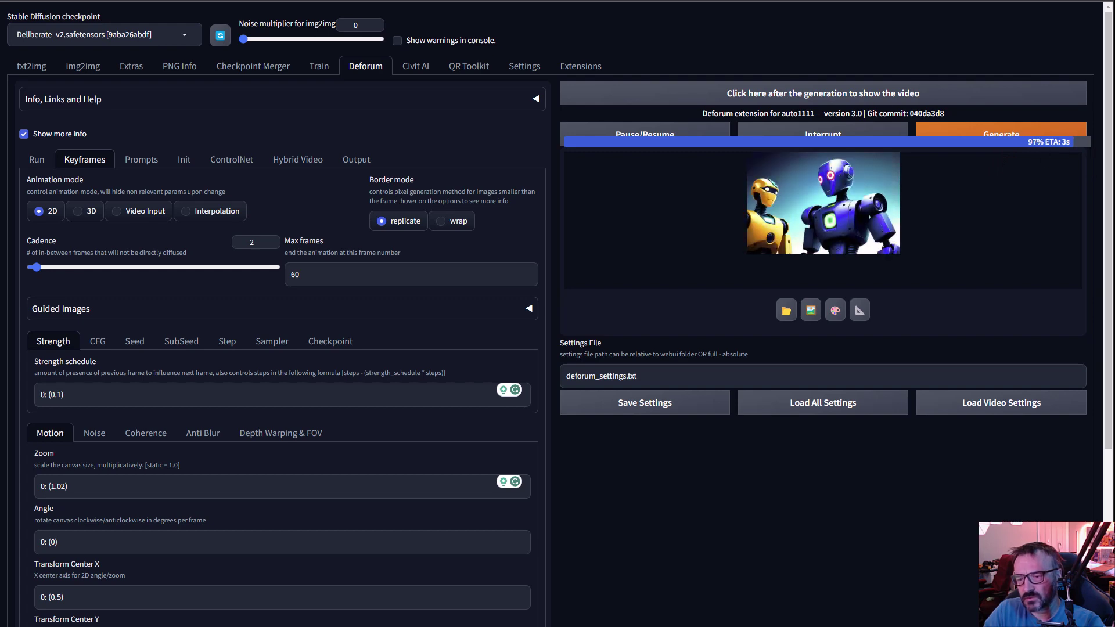
{"action": "left_click", "coordinate": [781, 98]}
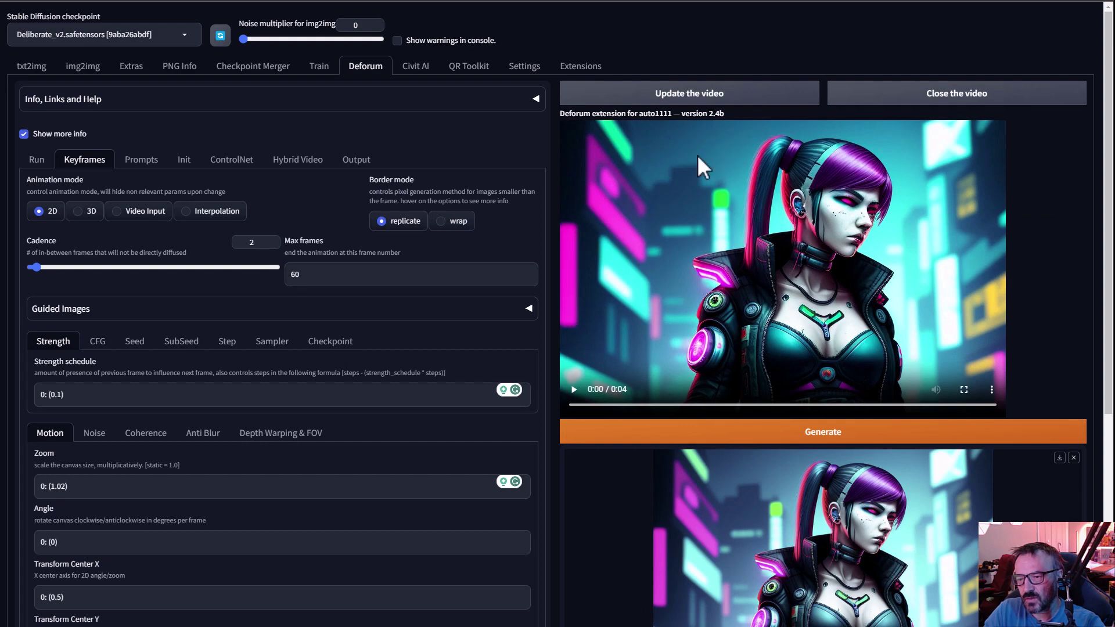
{"action": "left_click", "coordinate": [573, 389]}
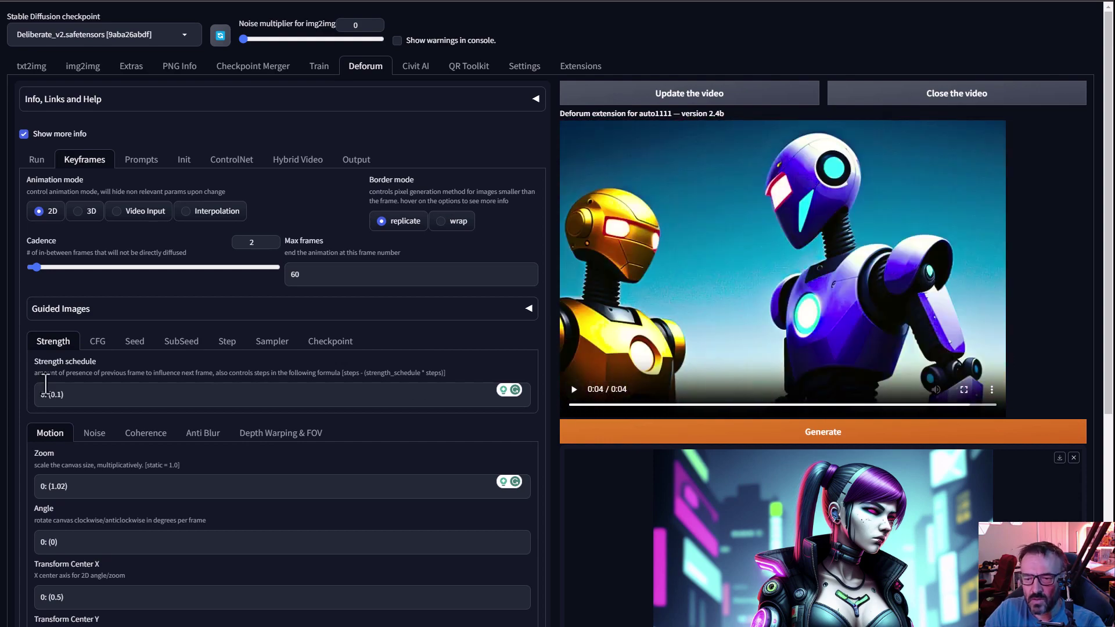
- Set the strength schedule to 0: (0.9), generate the animation again and open the keyframe noise settings
{"action": "type", "text": "1"}
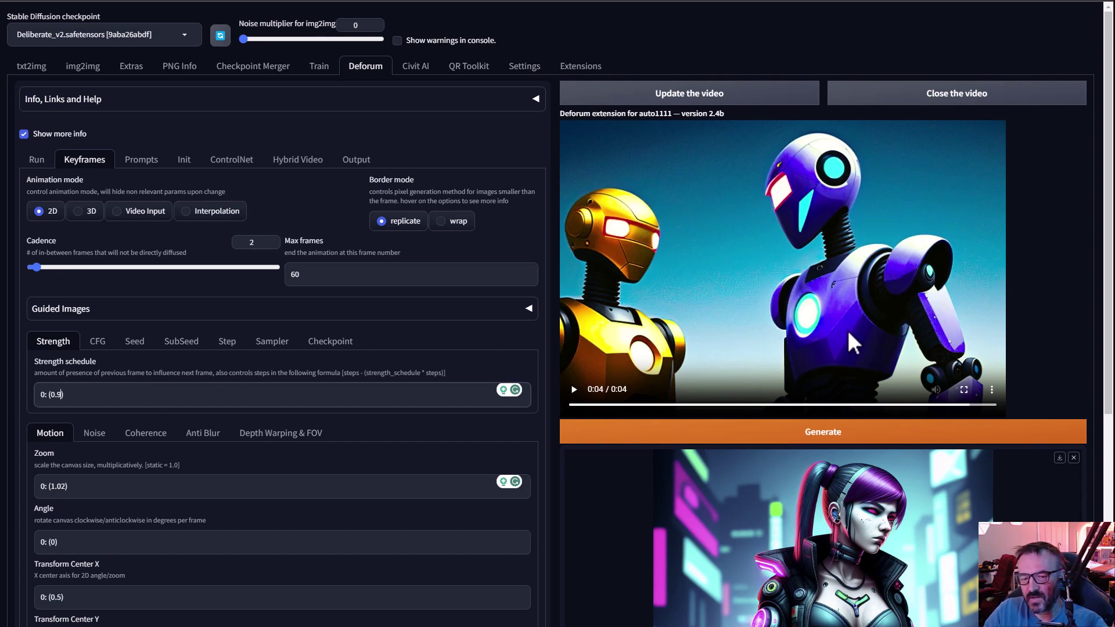
{"action": "left_click", "coordinate": [779, 434]}
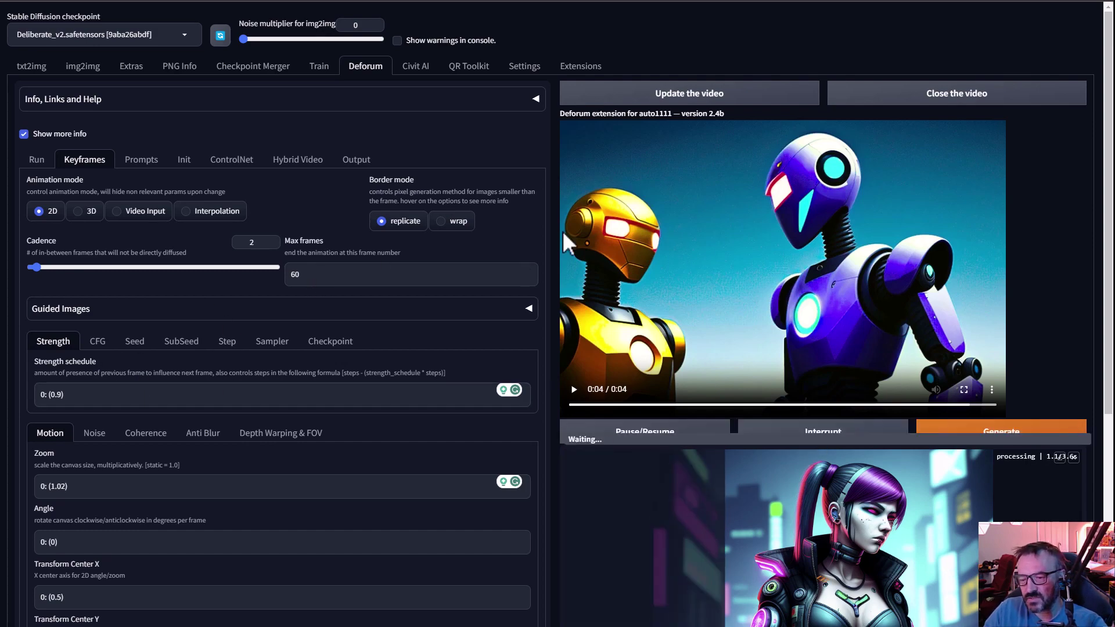
{"action": "scroll", "coordinate": [766, 269], "scroll_direction": "down", "scroll_amount": 4}
{"action": "scroll", "coordinate": [766, 269], "scroll_direction": "up", "scroll_amount": 4}
{"action": "scroll", "coordinate": [983, 452], "scroll_direction": "down", "scroll_amount": 2}
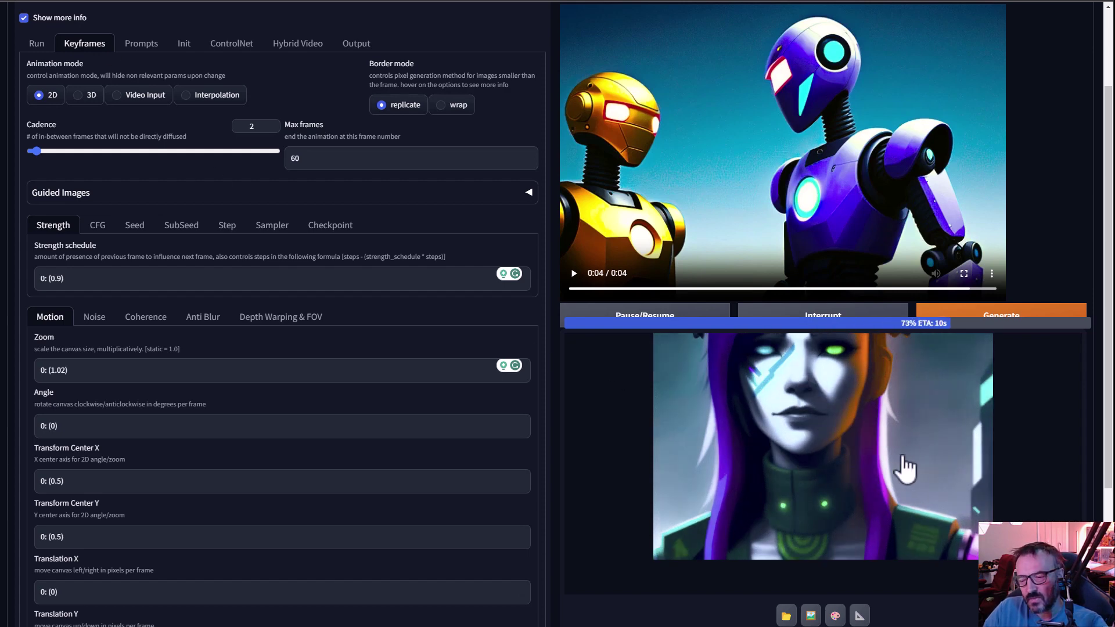
{"action": "left_click", "coordinate": [93, 319]}
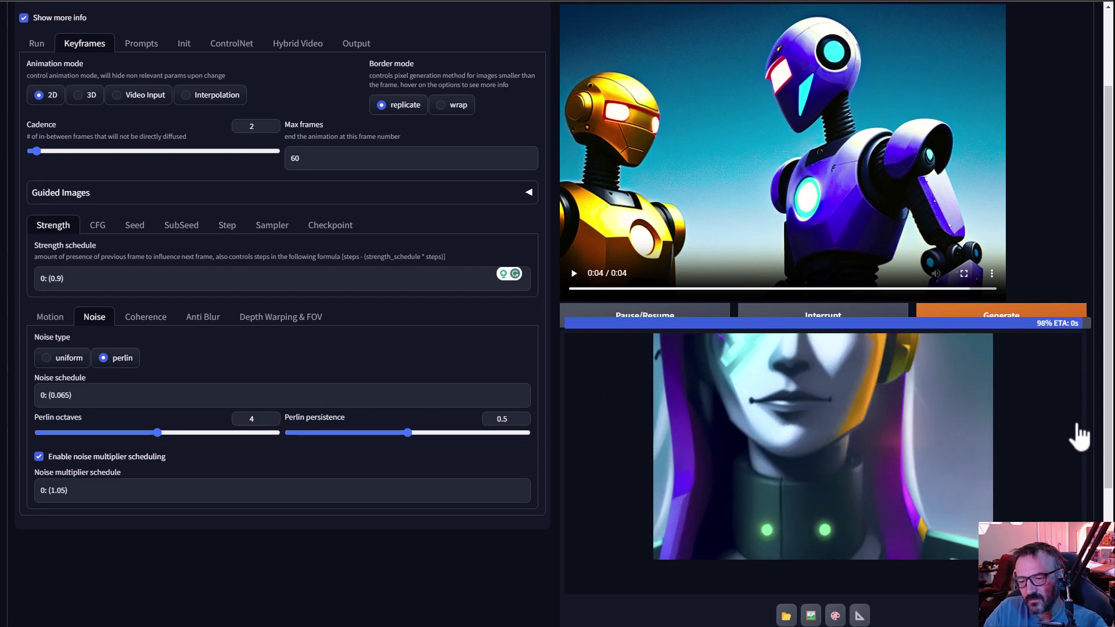
- Update the video preview with the animation generated at strength 0.9 and play it
{"action": "scroll", "coordinate": [684, 58], "scroll_direction": "up", "scroll_amount": 2}
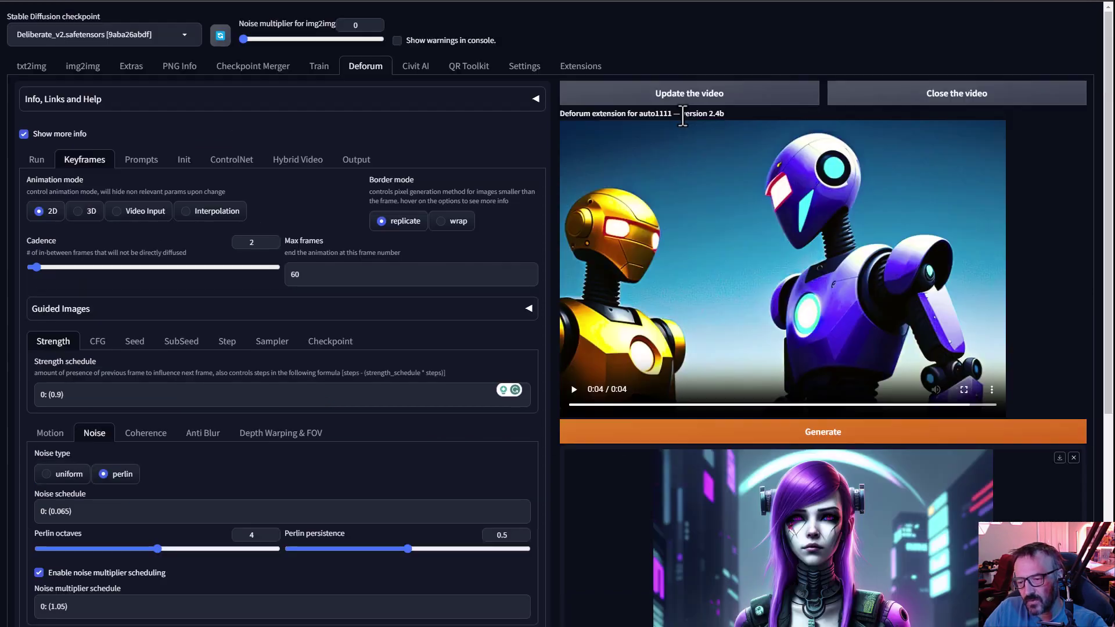
{"action": "left_click", "coordinate": [666, 84]}
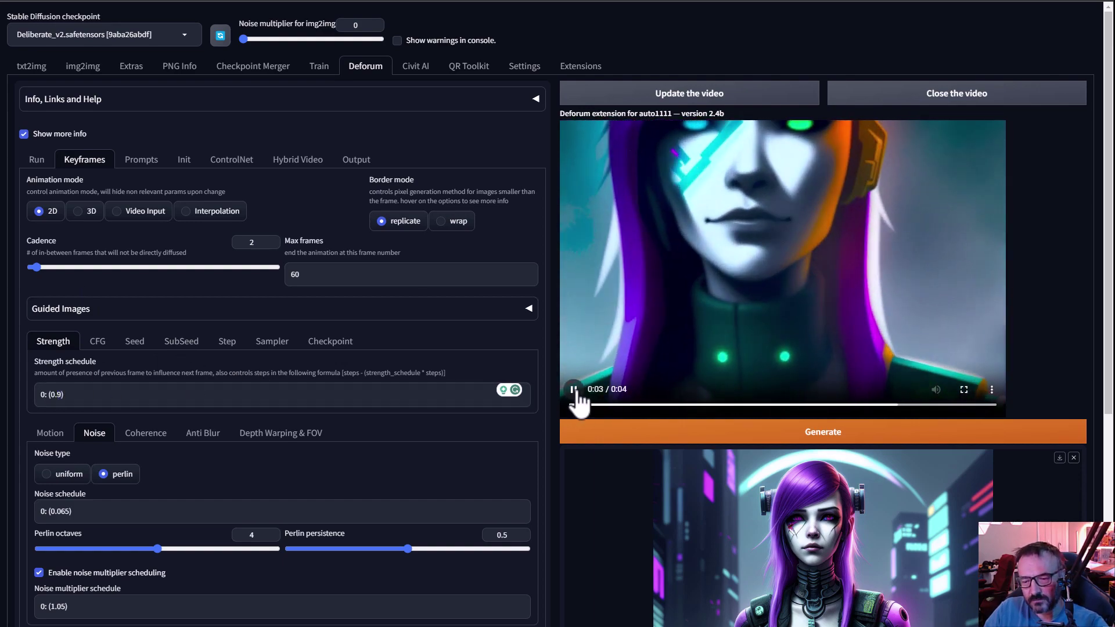
{"action": "left_click", "coordinate": [573, 389]}
- Set the strength schedule to 0: (0.55) and generate the animation again
{"action": "left_click", "coordinate": [56, 395]}
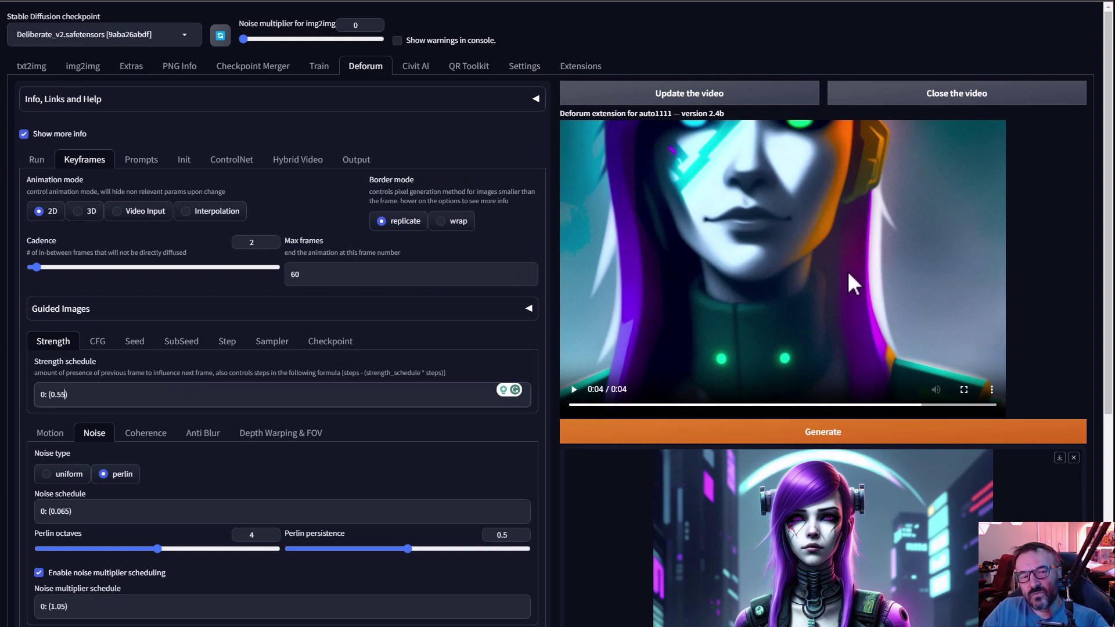
{"action": "left_click", "coordinate": [822, 432]}
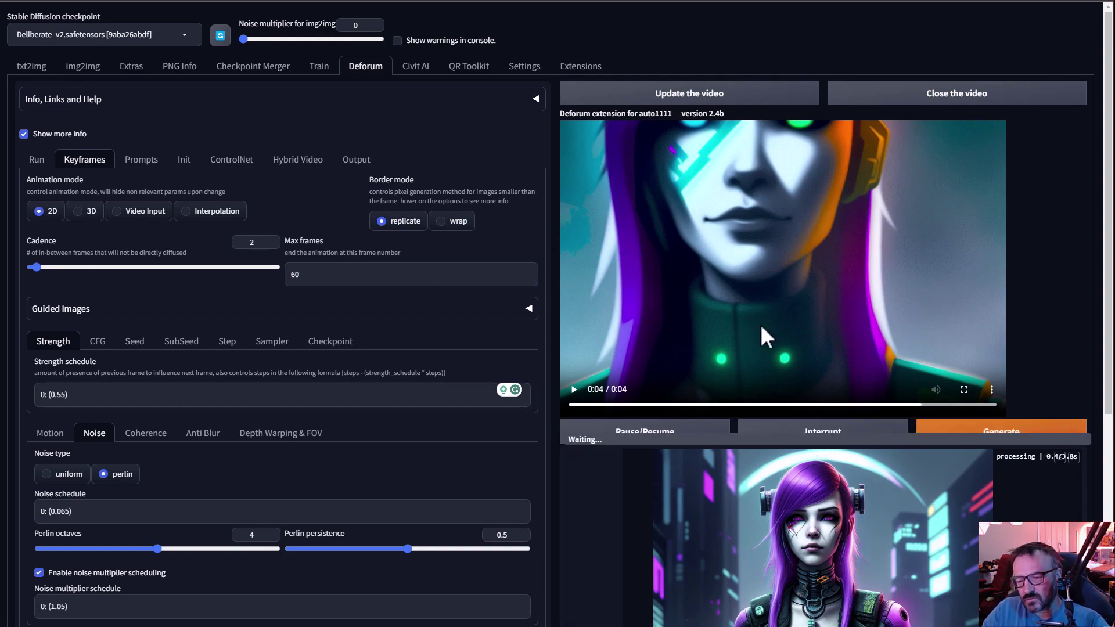
{"action": "scroll", "coordinate": [760, 324], "scroll_direction": "down", "scroll_amount": 3}
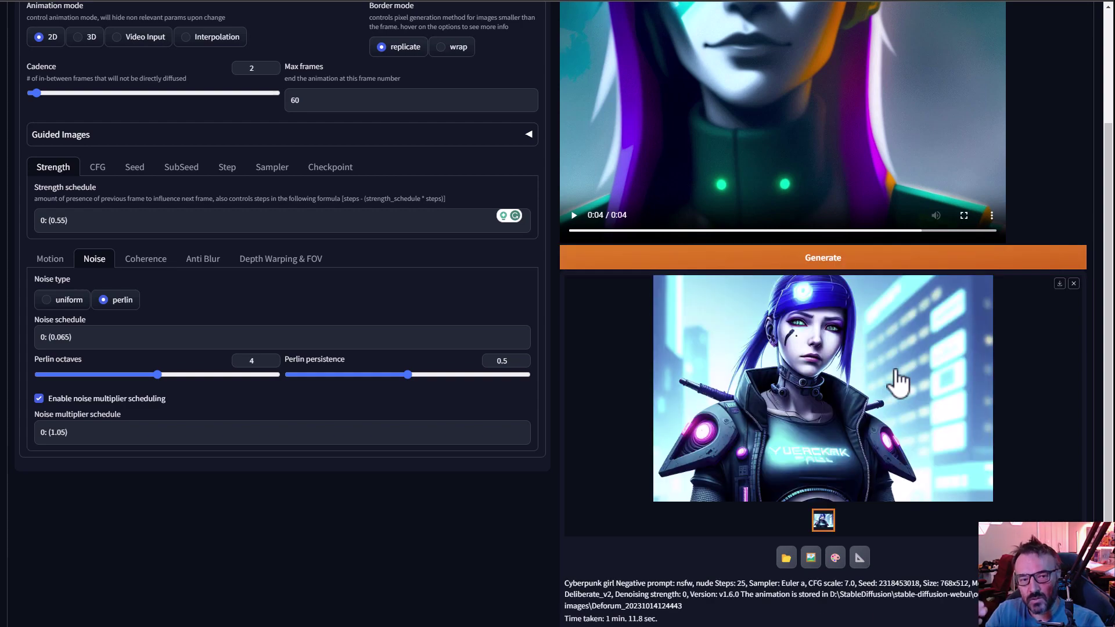
{"action": "scroll", "coordinate": [866, 319], "scroll_direction": "up", "scroll_amount": 3}
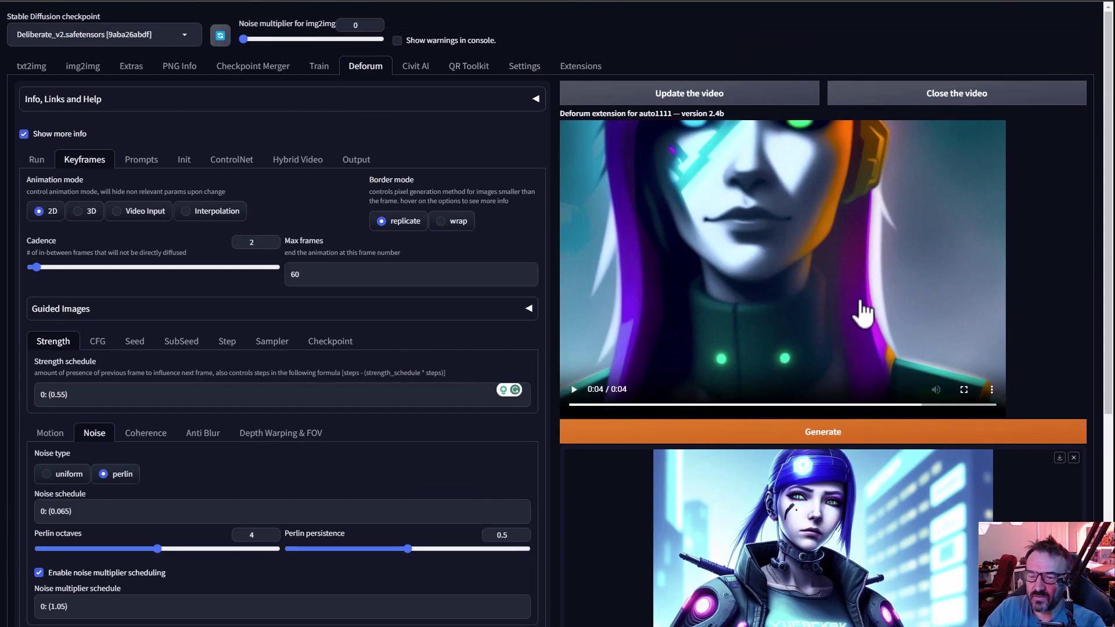
- Update the video preview with the strength 0.55 animation, play it and pause it partway through
{"action": "left_click", "coordinate": [671, 96]}
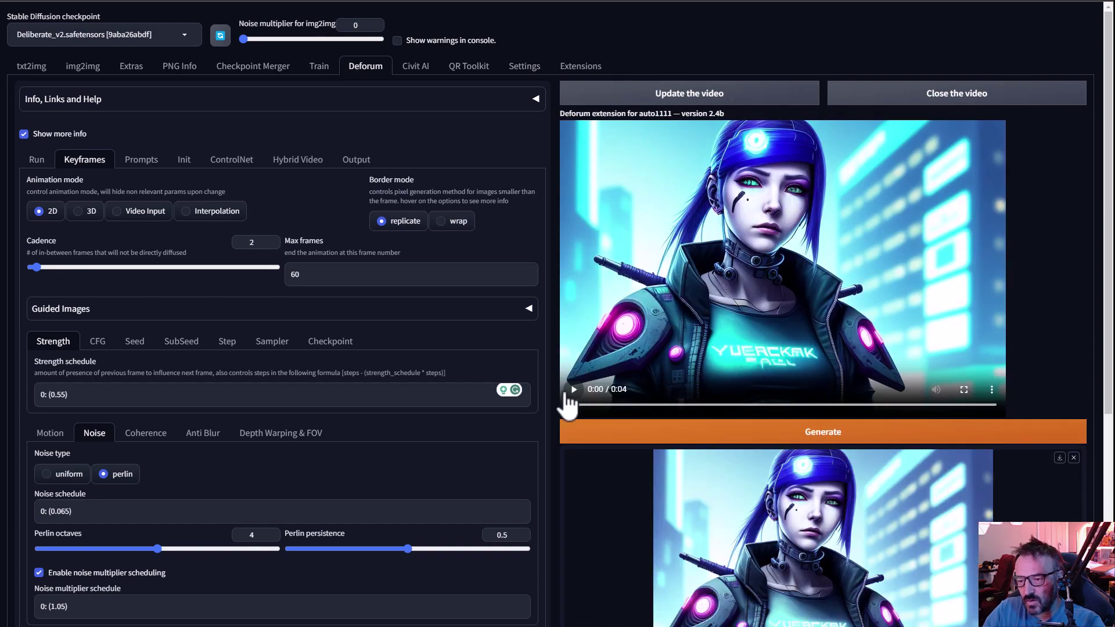
{"action": "left_click", "coordinate": [574, 390]}
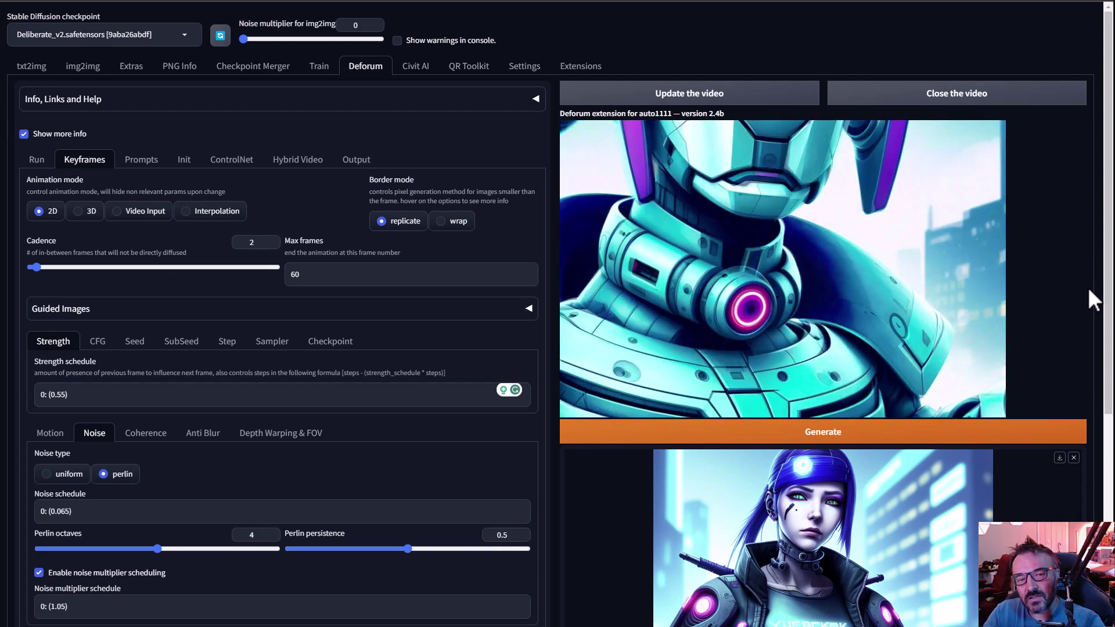
{"action": "mouse_move", "coordinate": [656, 367]}
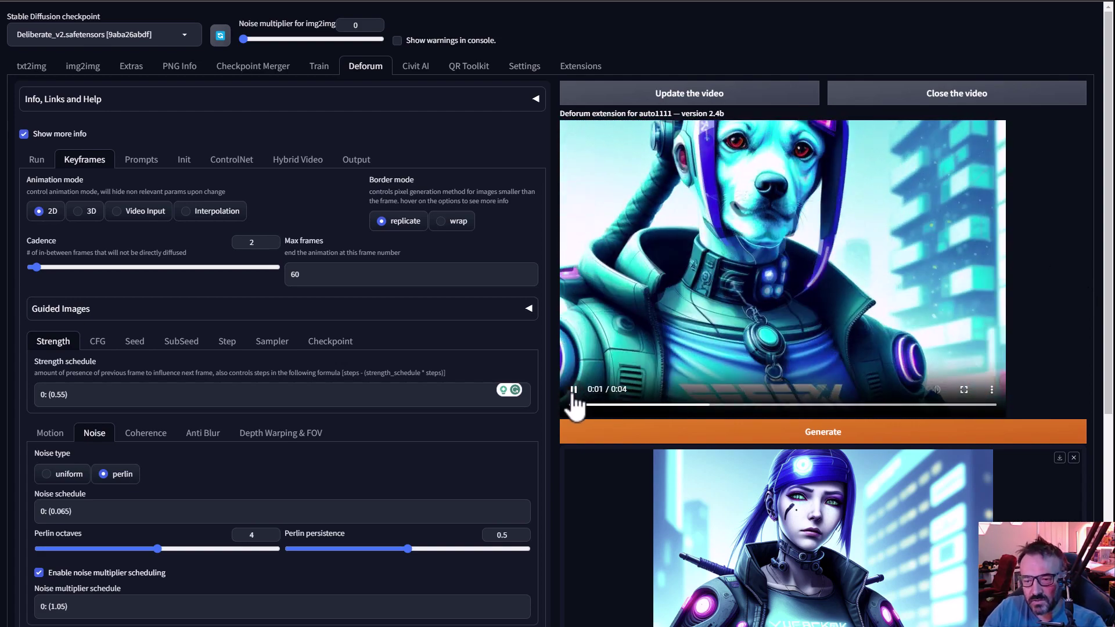
{"action": "left_click", "coordinate": [568, 341]}
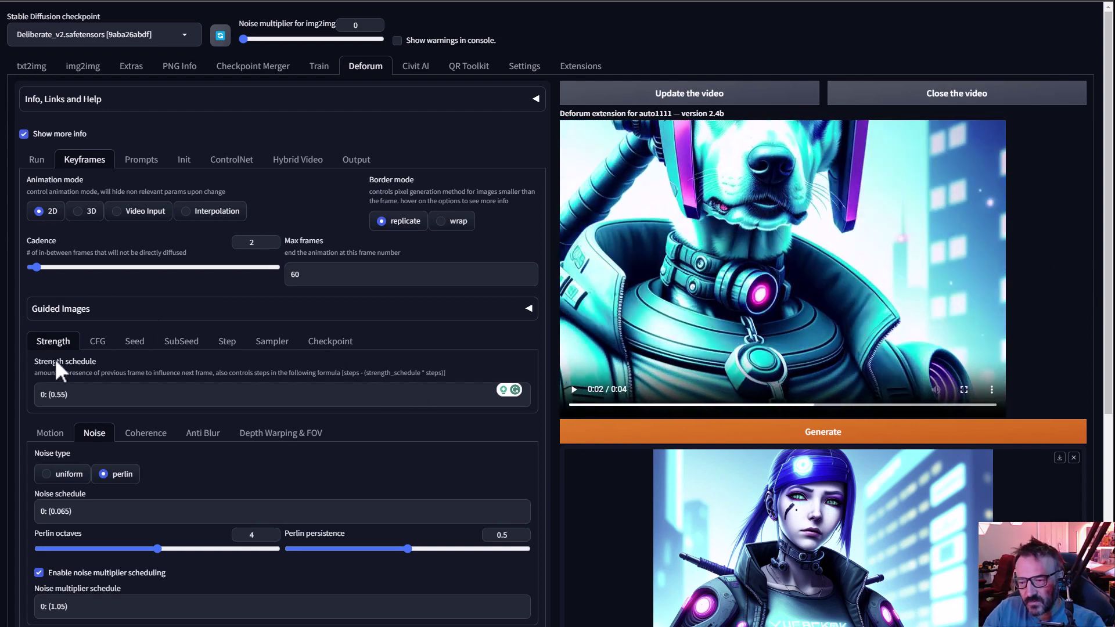
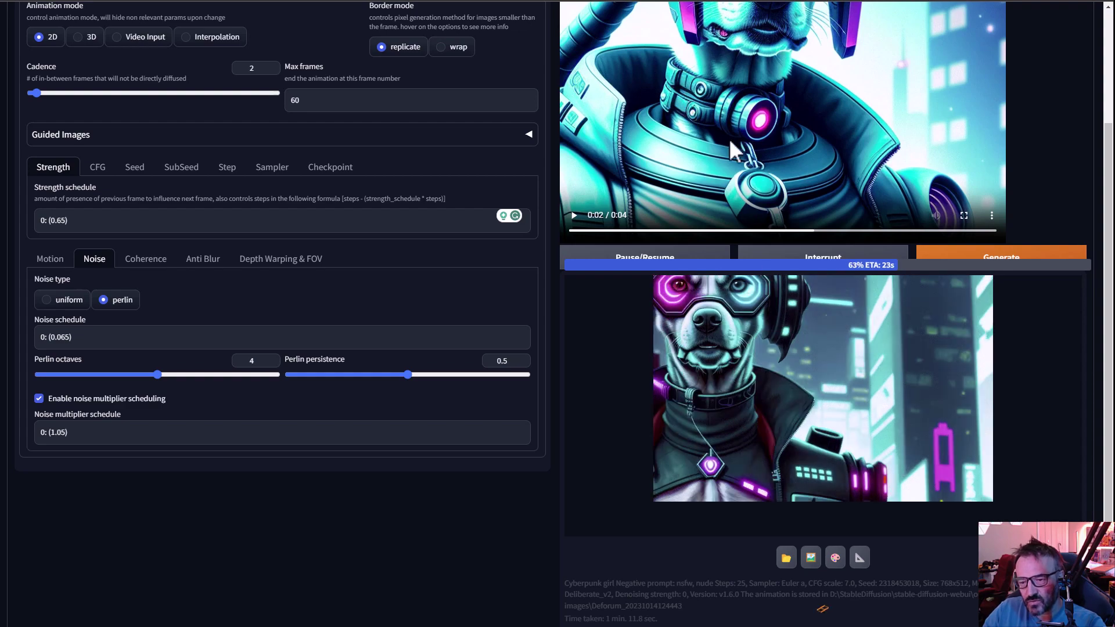
- Replay the strength 0.55 video while the new animation renders, and pause it near the beginning
{"action": "scroll", "coordinate": [743, 174], "scroll_direction": "up", "scroll_amount": 3}
{"action": "left_click", "coordinate": [575, 390]}
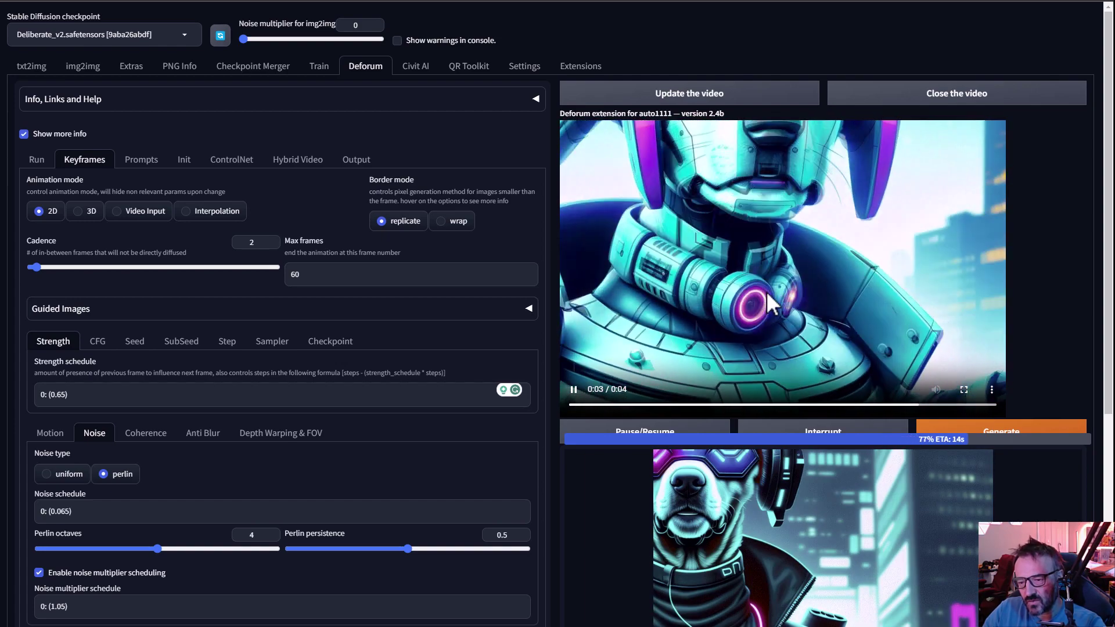
{"action": "left_click", "coordinate": [574, 389]}
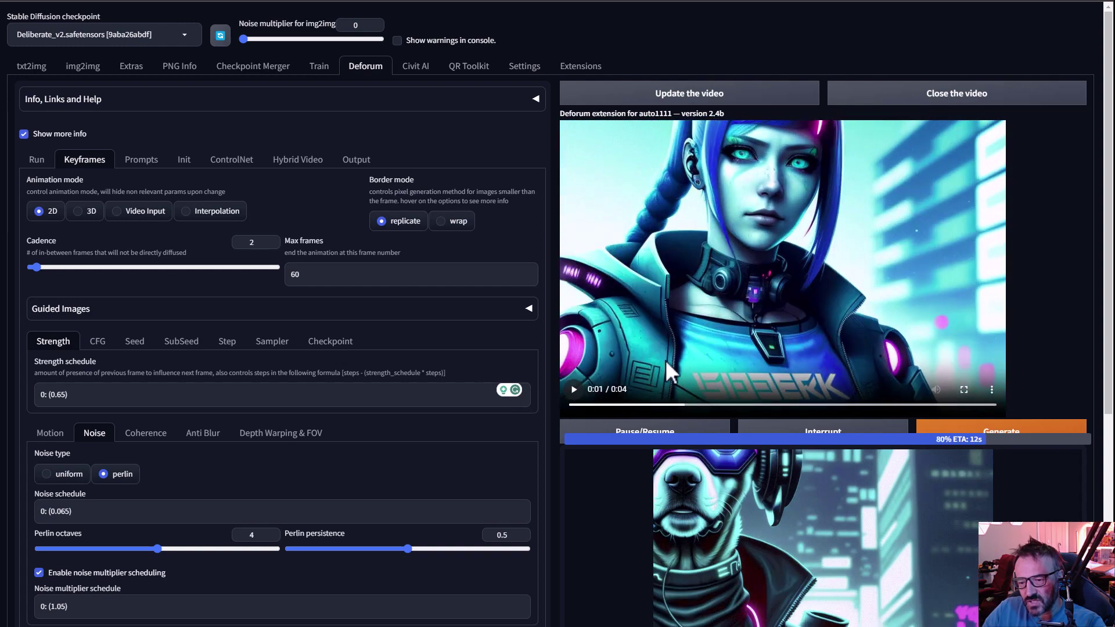
- Update the video preview with the animation generated at strength 0.65 and play it to review the morphing
{"action": "scroll", "coordinate": [782, 339], "scroll_direction": "down", "scroll_amount": 3}
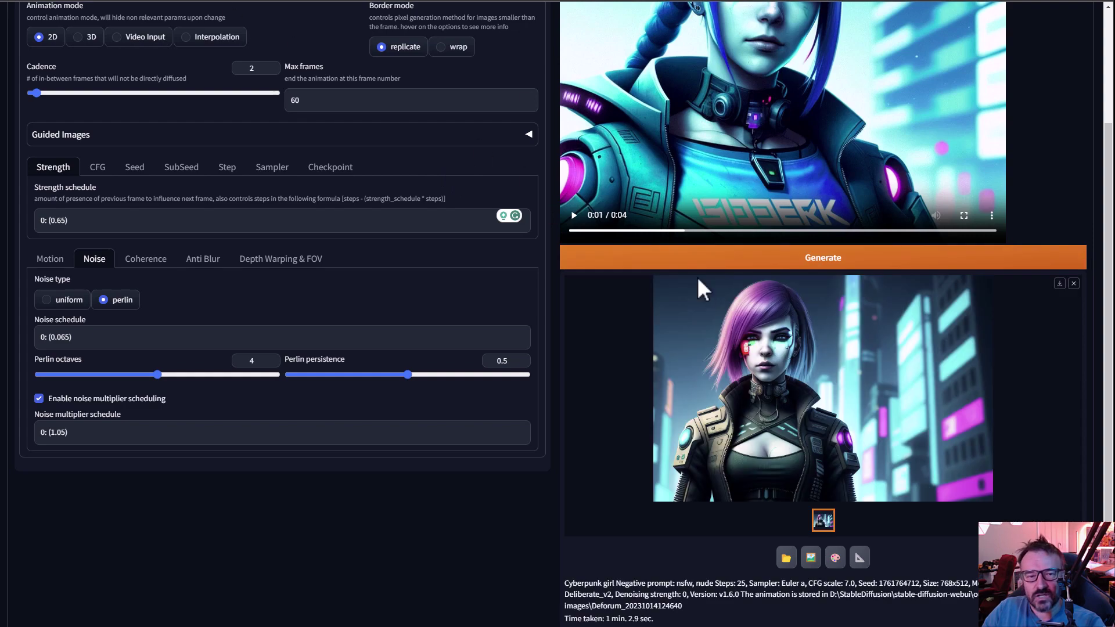
{"action": "scroll", "coordinate": [694, 297], "scroll_direction": "up", "scroll_amount": 3}
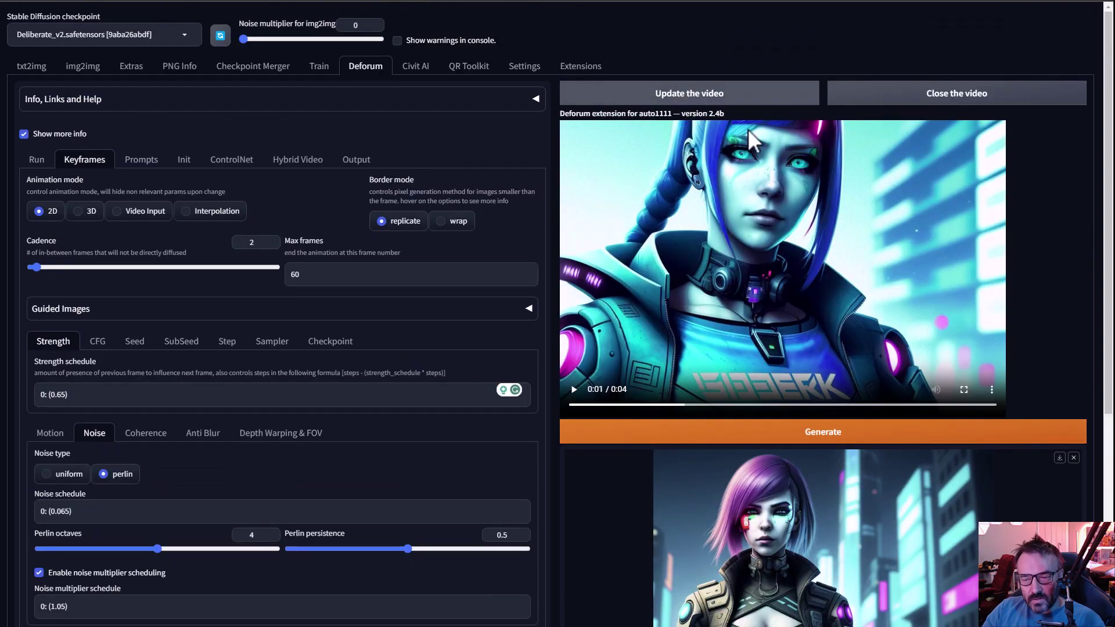
{"action": "left_click", "coordinate": [679, 93]}
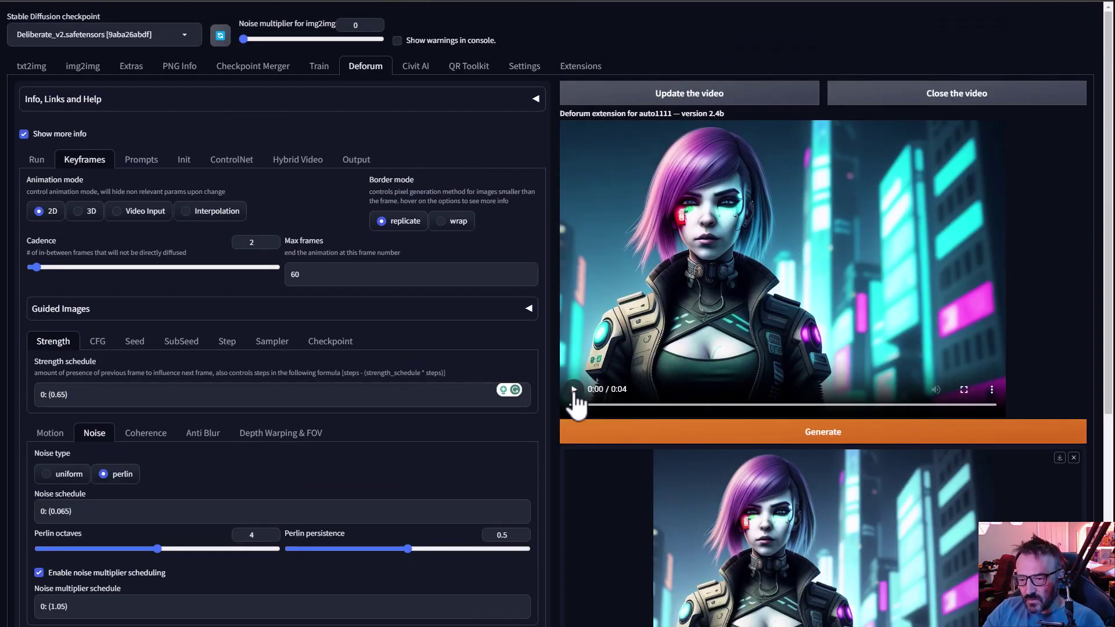
{"action": "left_click", "coordinate": [575, 390]}
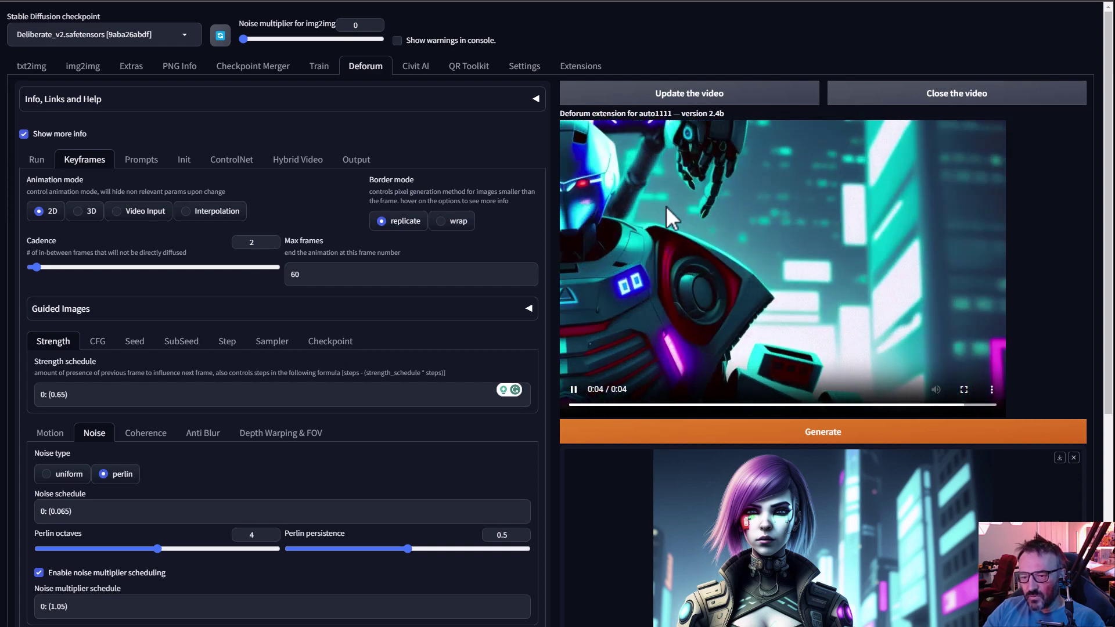
{"action": "left_click", "coordinate": [574, 390]}
- Change the noise type to uniform, set the noise schedule to 0: (0.09) and generate the animation again
{"action": "scroll", "coordinate": [154, 372], "scroll_direction": "down", "scroll_amount": 3}
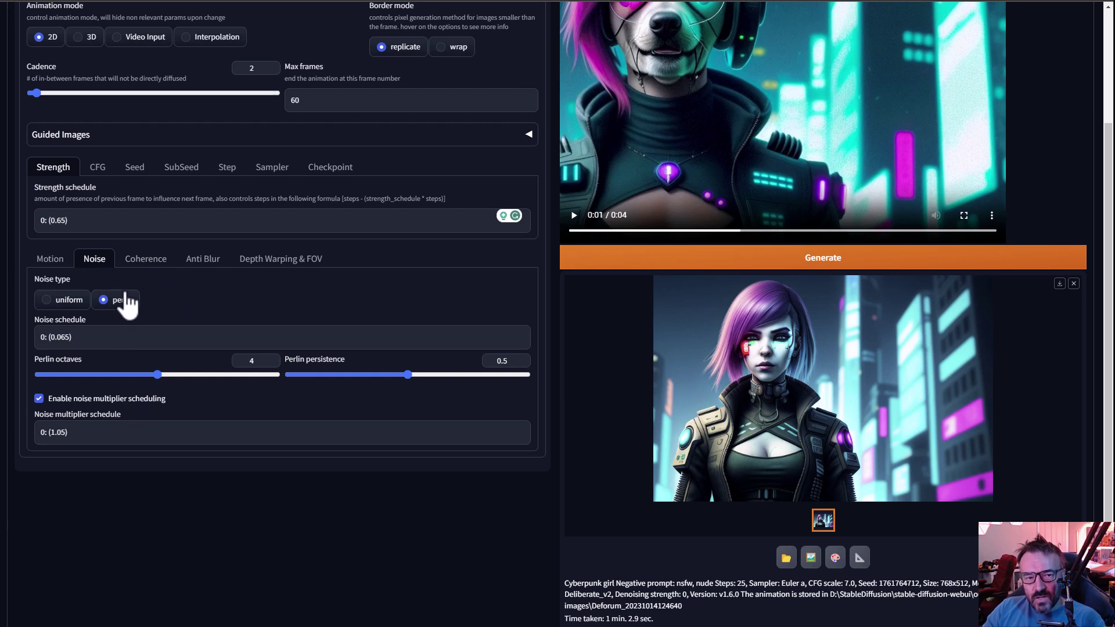
{"action": "left_click", "coordinate": [69, 307]}
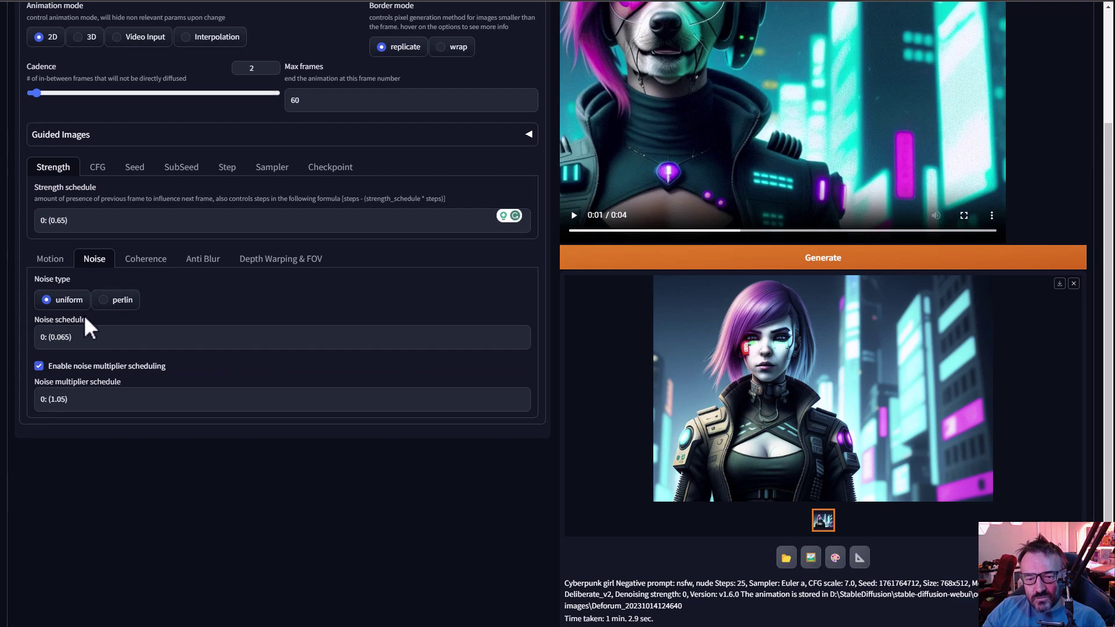
{"action": "mouse_move", "coordinate": [85, 315]}
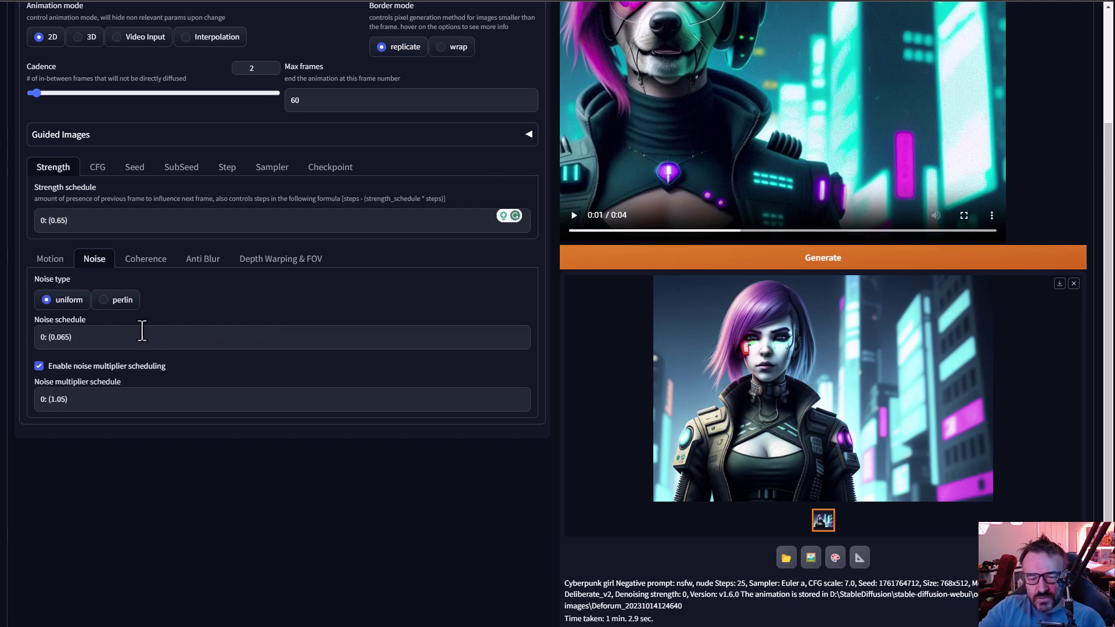
{"action": "left_click_drag", "start_coordinate": [58, 337], "coordinate": [67, 337]}
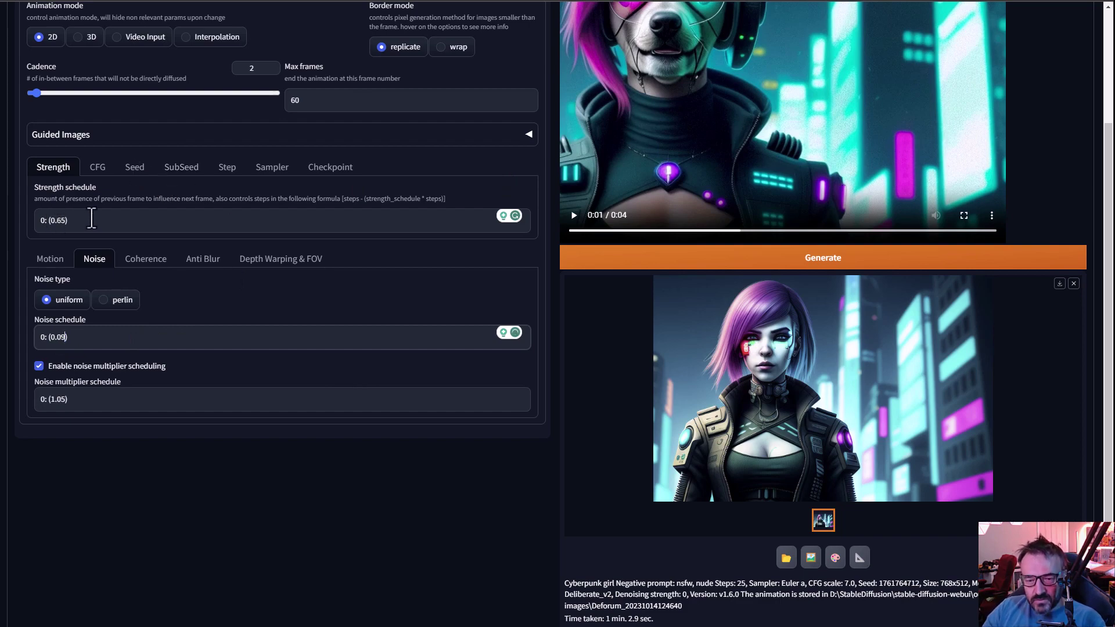
{"action": "scroll", "coordinate": [427, 304], "scroll_direction": "up", "scroll_amount": 2}
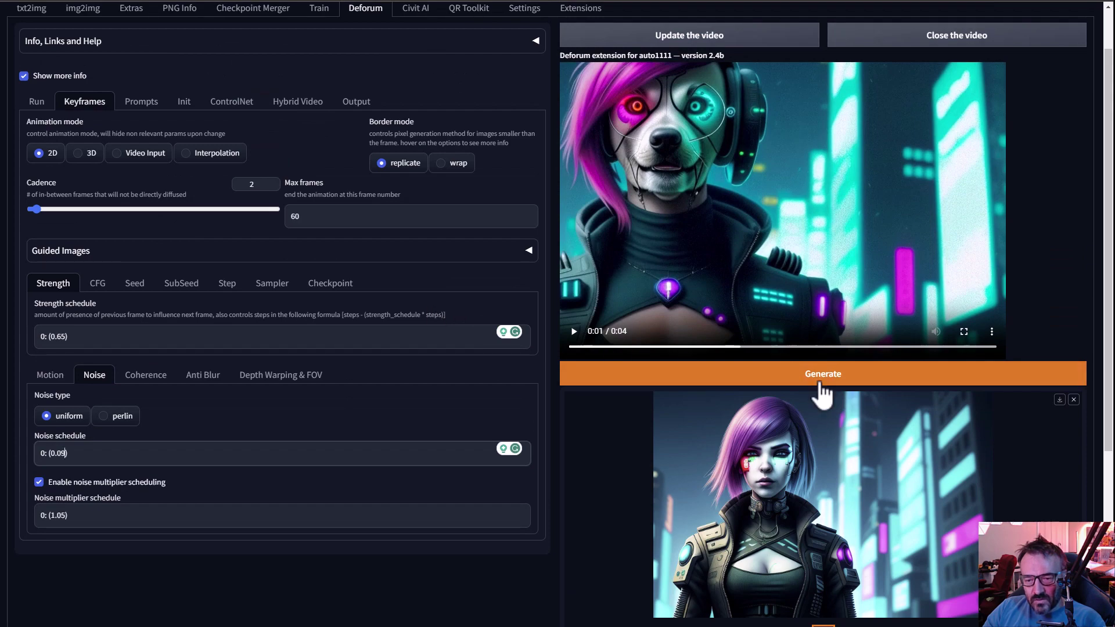
{"action": "scroll", "coordinate": [753, 371], "scroll_direction": "up", "scroll_amount": 1}
{"action": "left_click", "coordinate": [748, 427]}
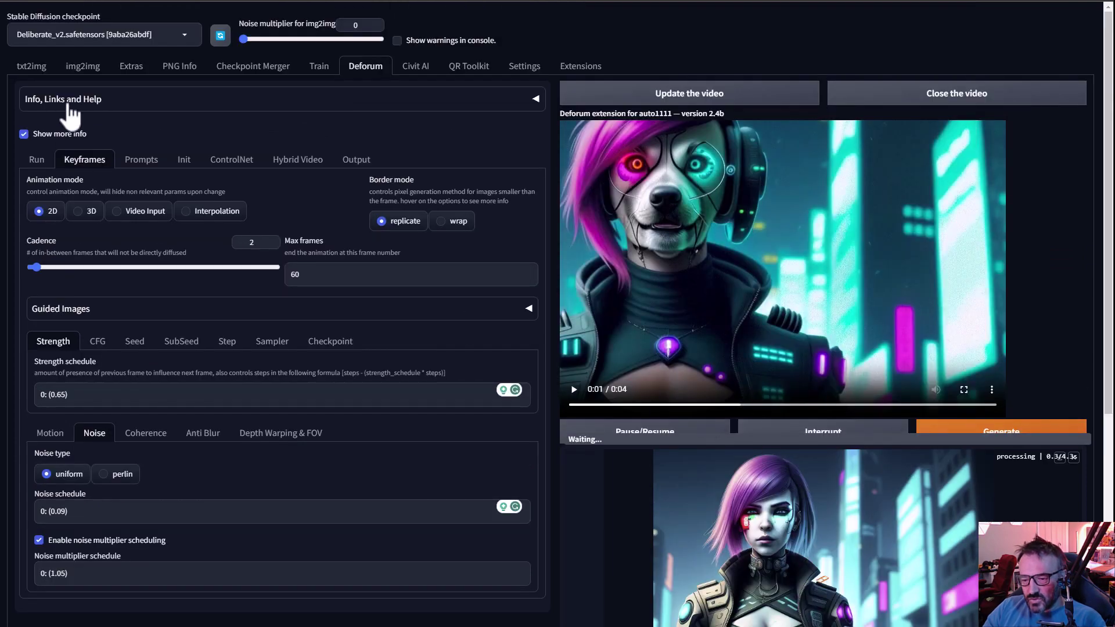
- Update the video preview with the animation generated with uniform noise and play it
{"action": "scroll", "coordinate": [882, 524], "scroll_direction": "down", "scroll_amount": 2}
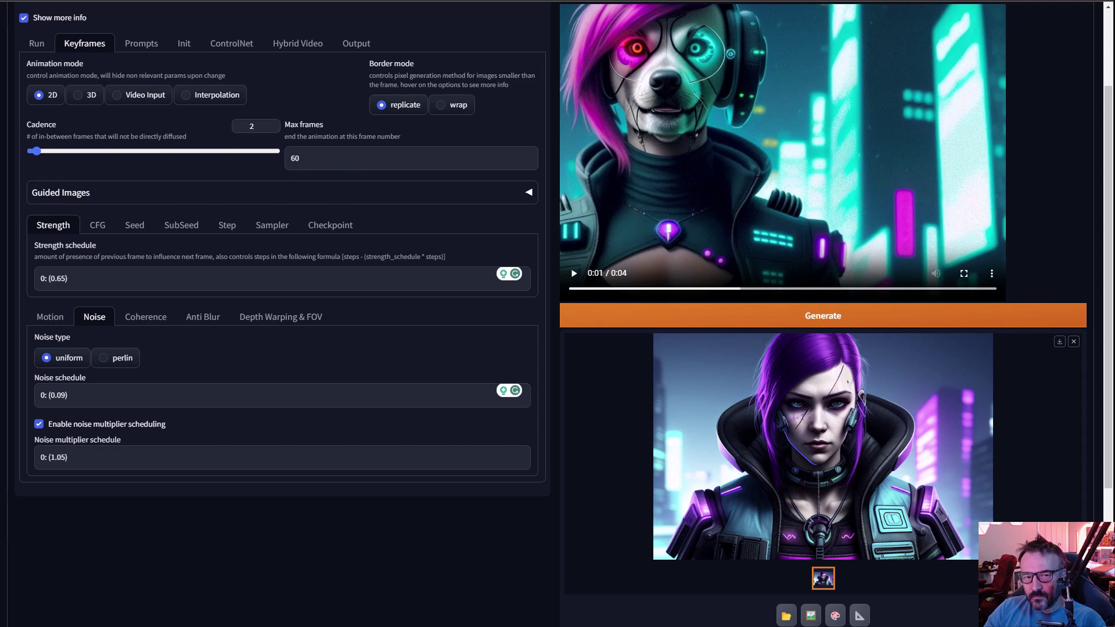
{"action": "scroll", "coordinate": [597, 187], "scroll_direction": "up", "scroll_amount": 2}
{"action": "left_click", "coordinate": [678, 98]}
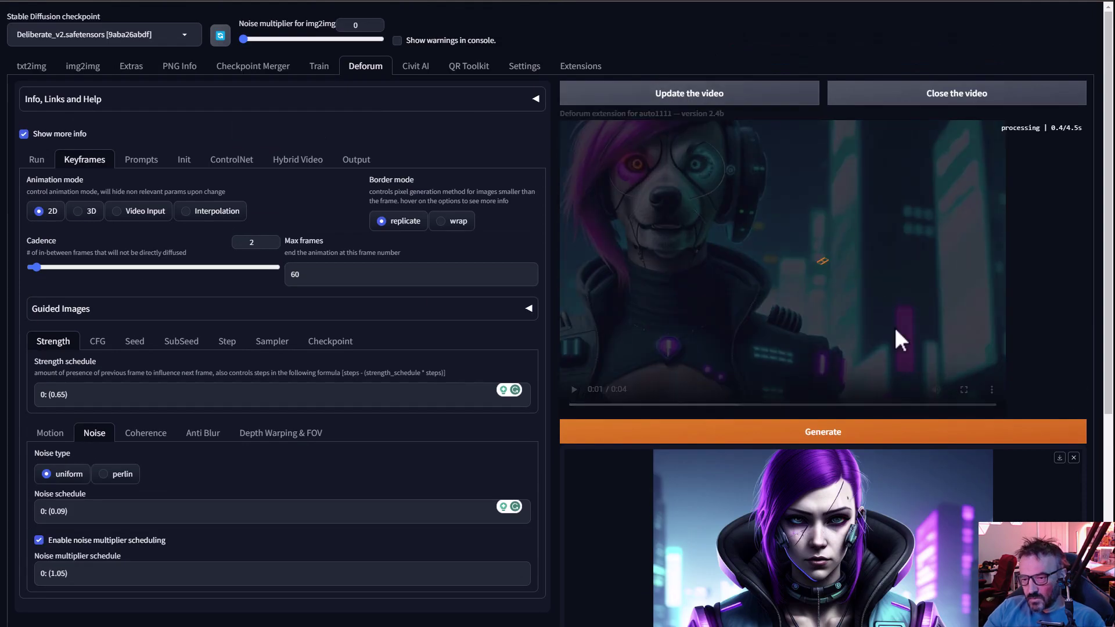
{"action": "left_click", "coordinate": [575, 390]}
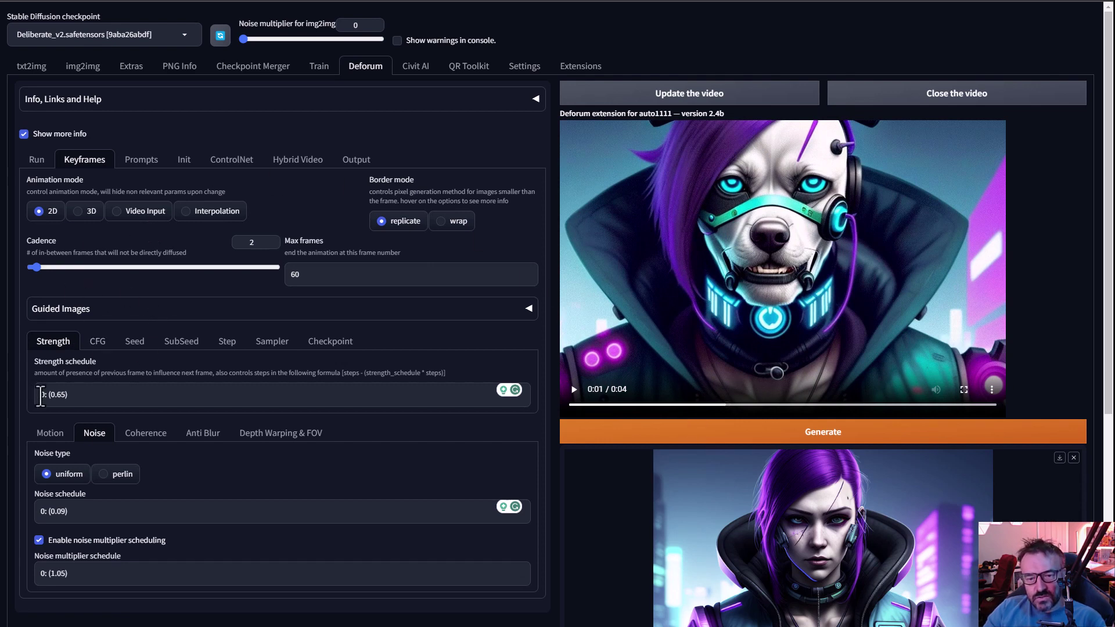
- Review the run settings and the keyframe CFG scale schedule, then return to the strength schedule
{"action": "left_click", "coordinate": [34, 159]}
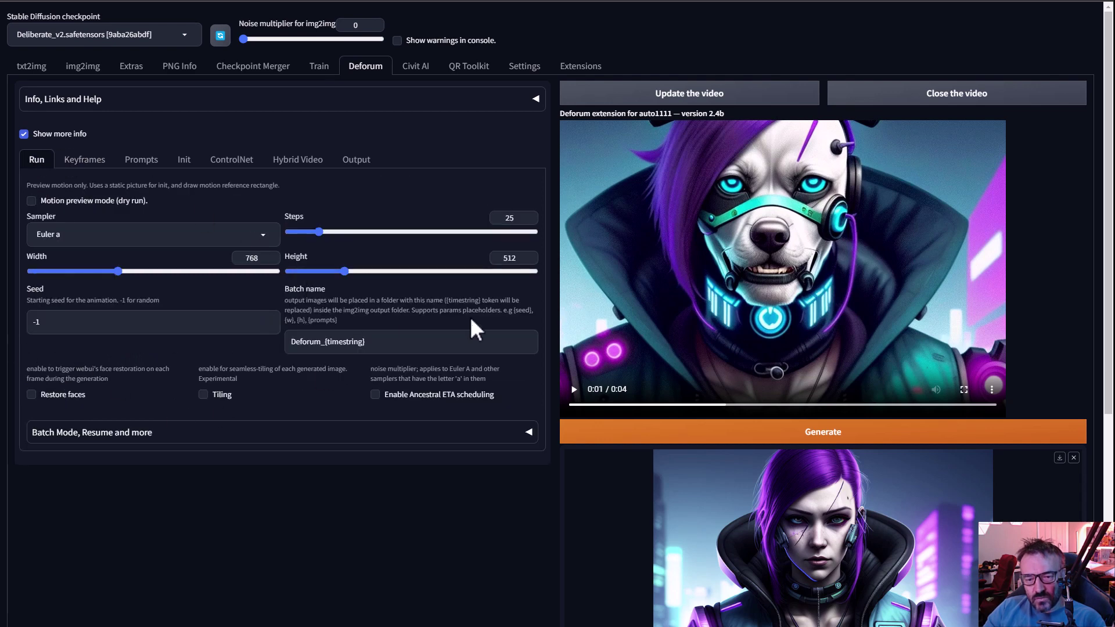
{"action": "left_click", "coordinate": [85, 163]}
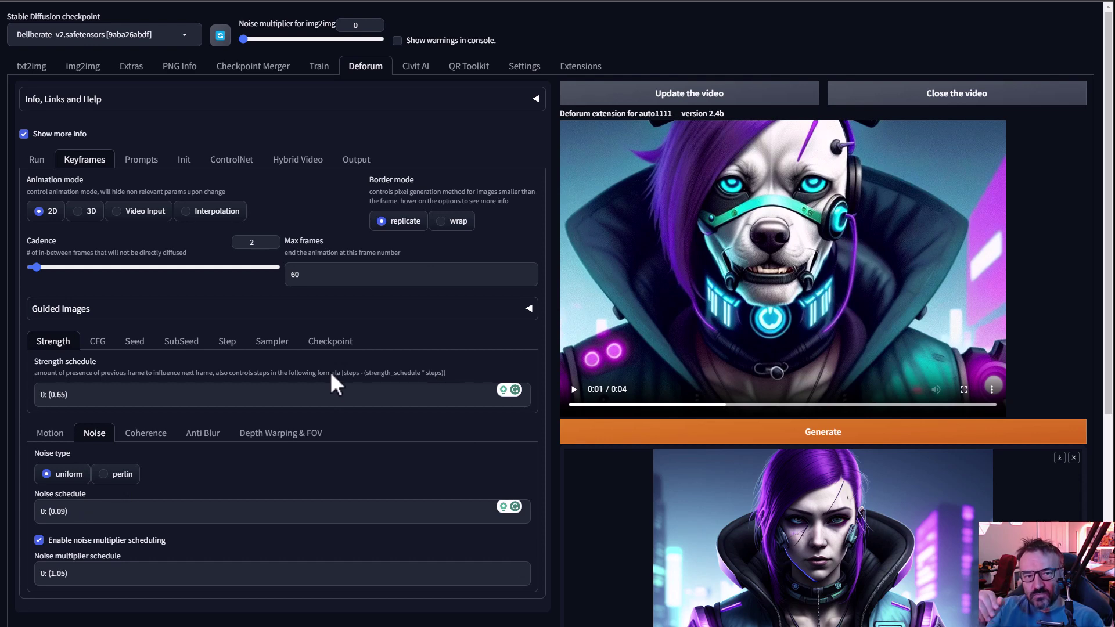
{"action": "left_click", "coordinate": [97, 342]}
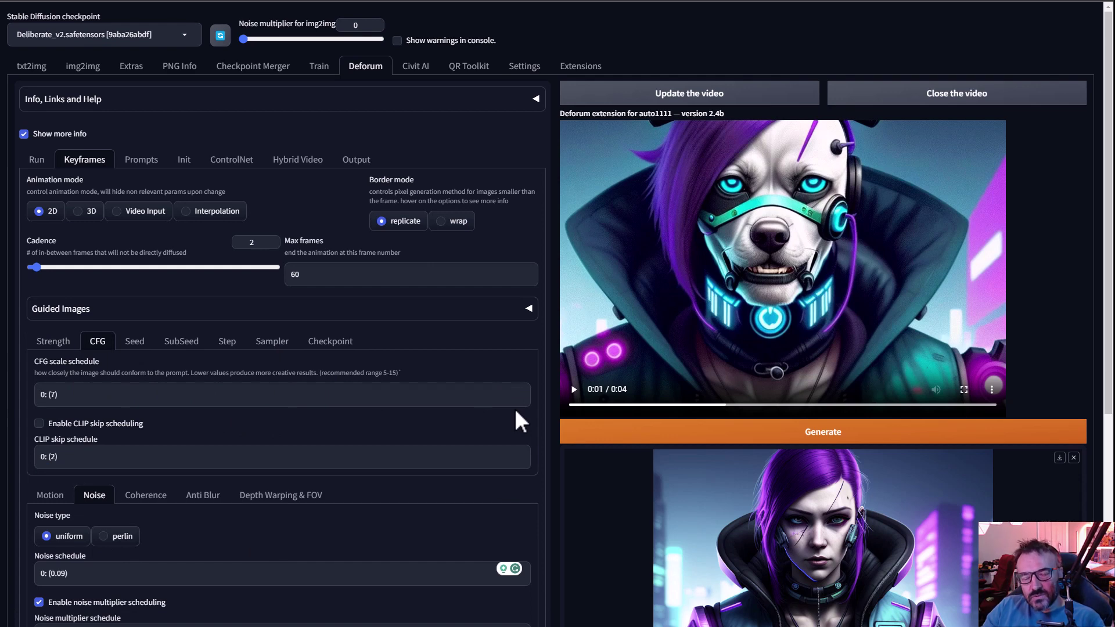
{"action": "left_click", "coordinate": [54, 343]}
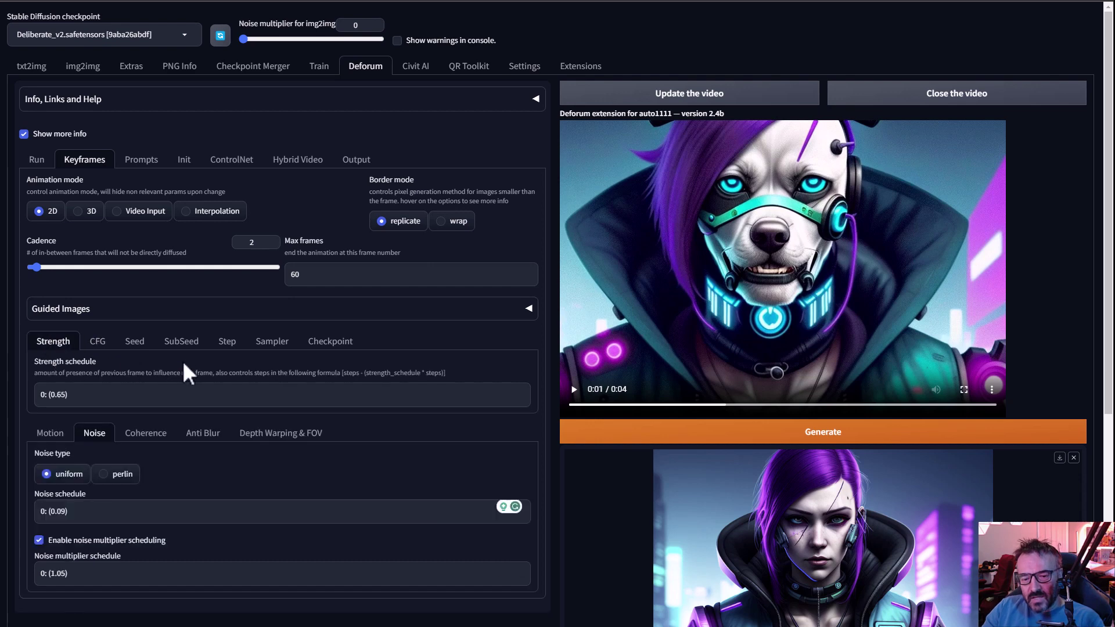